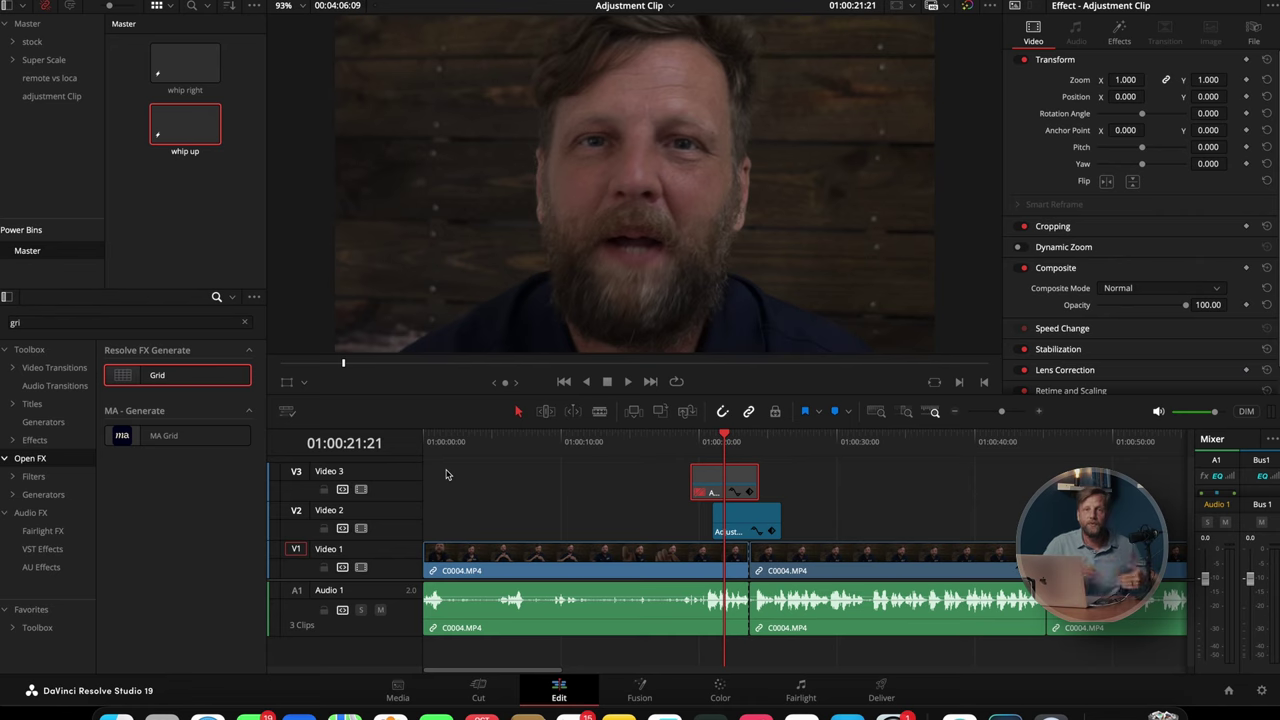
- Apply Grid to the V3 adjustment clip, then create a new project named 't'
{"action": "left_click_drag", "start_coordinate": [447, 474], "coordinate": [160, 190]}
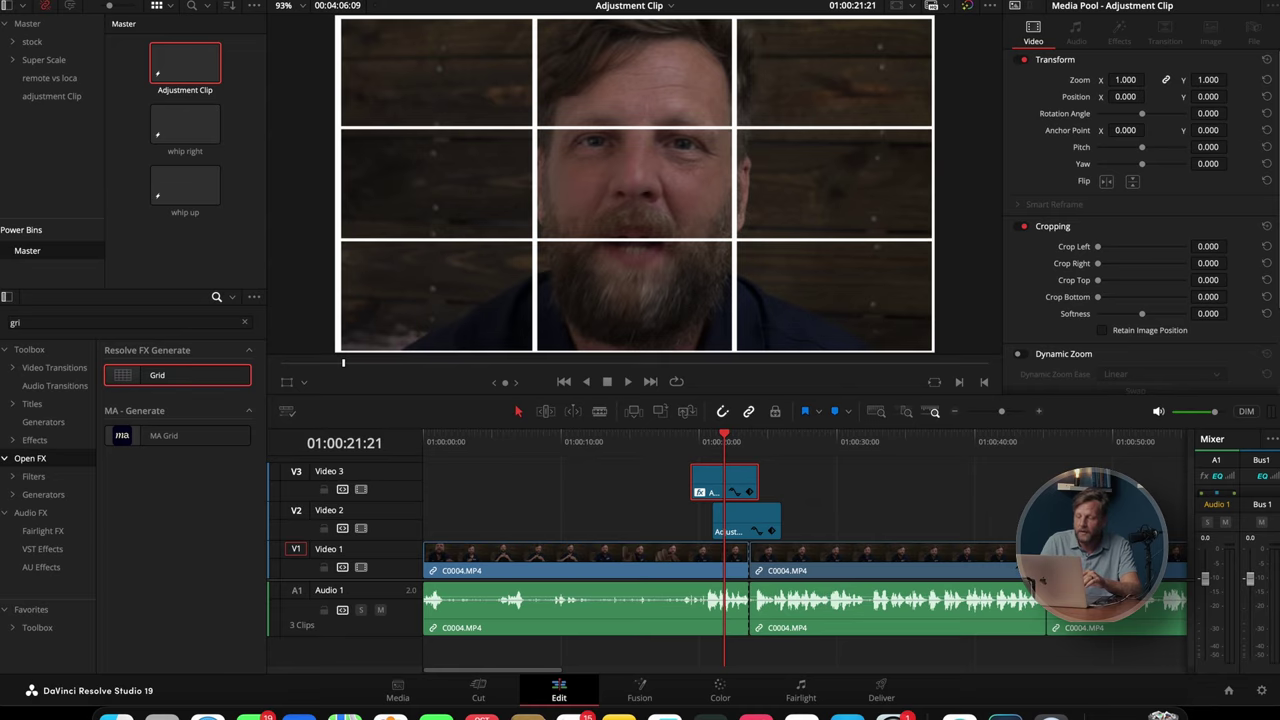
{"action": "left_click", "coordinate": [1230, 692]}
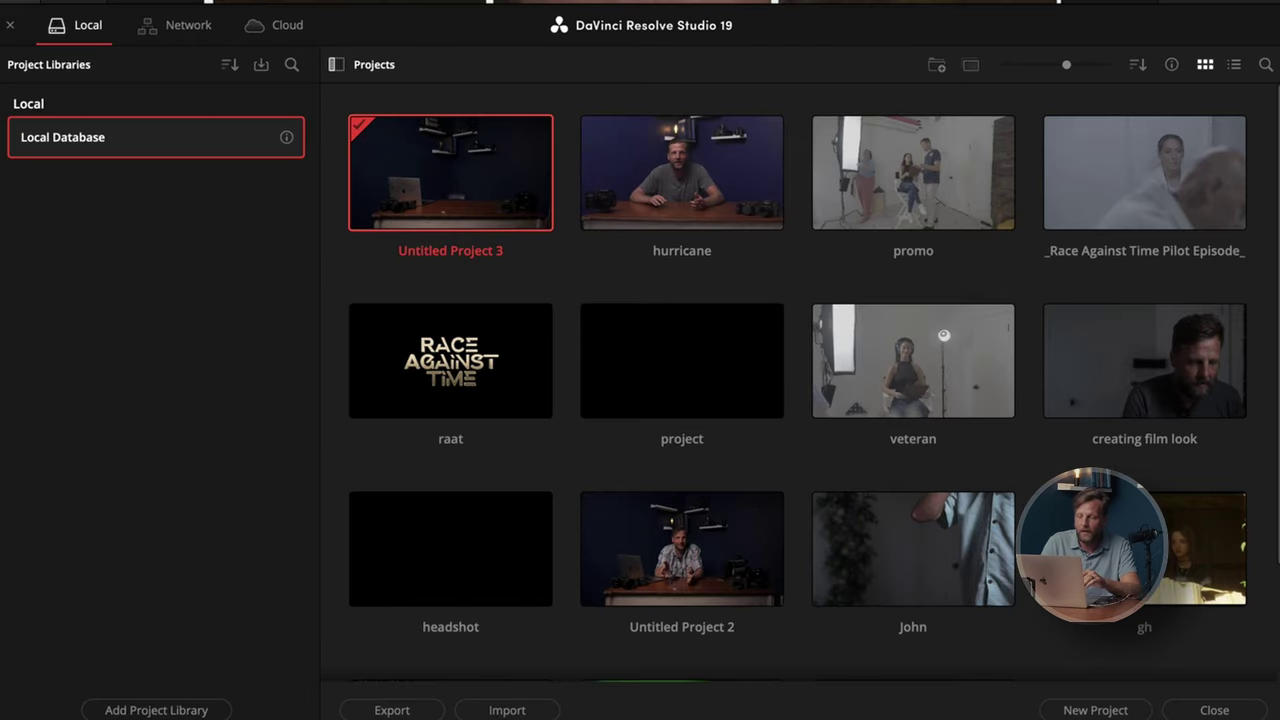
{"action": "left_click", "coordinate": [1095, 709]}
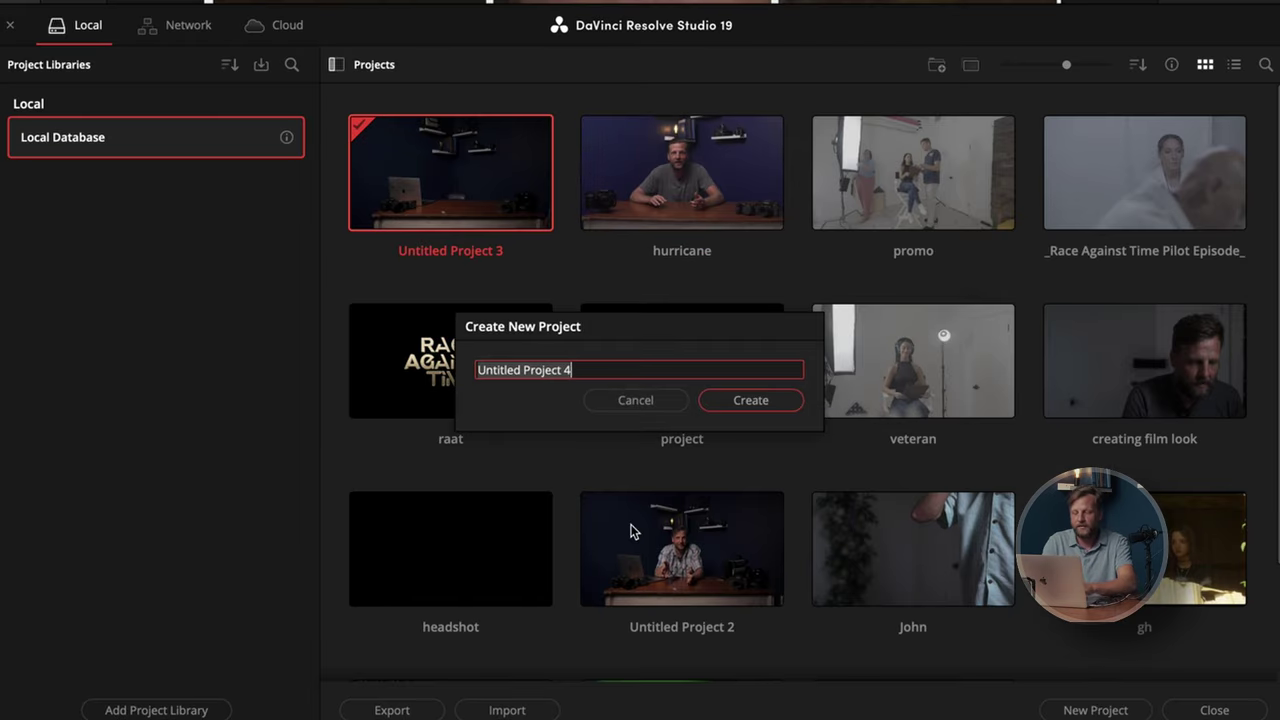
{"action": "type", "text": "test"}
{"action": "key", "text": "Return"}
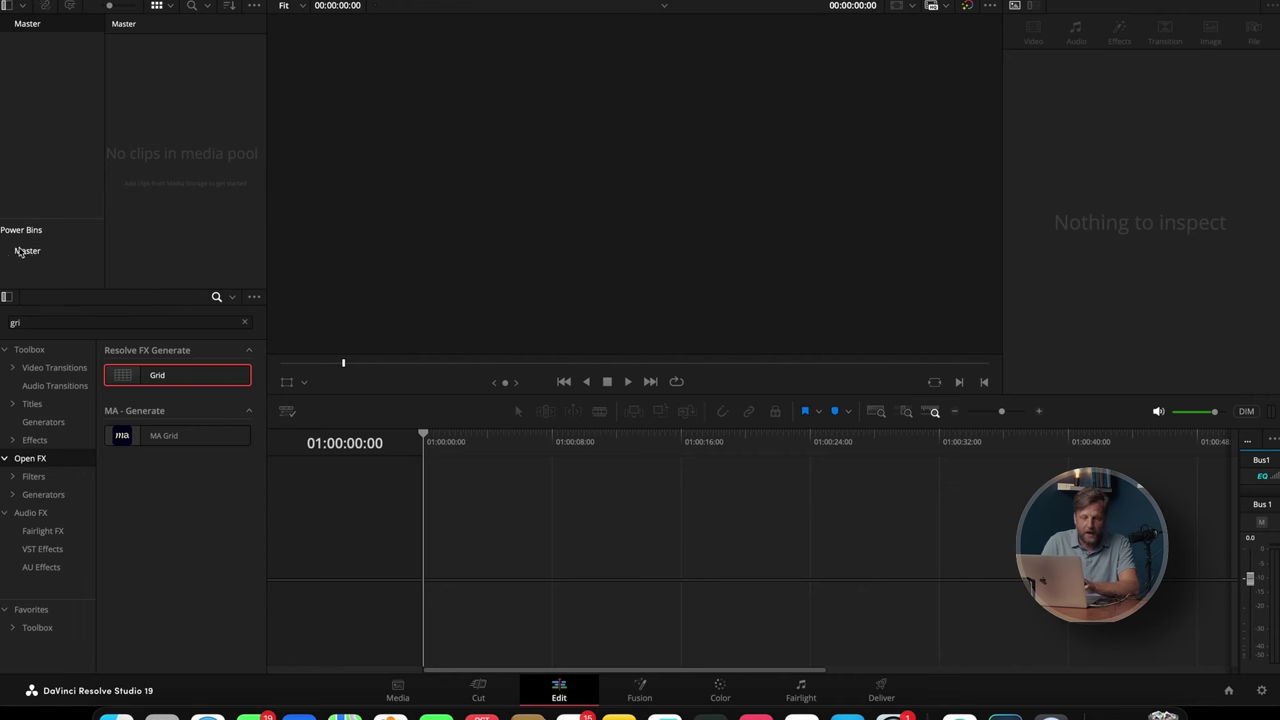
- Test-drop the Power Bin Adjustment Clip on the new timeline, delete it, and reopen the Project Manager
{"action": "left_click", "coordinate": [20, 252]}
{"action": "left_click_drag", "start_coordinate": [177, 63], "coordinate": [463, 558]}
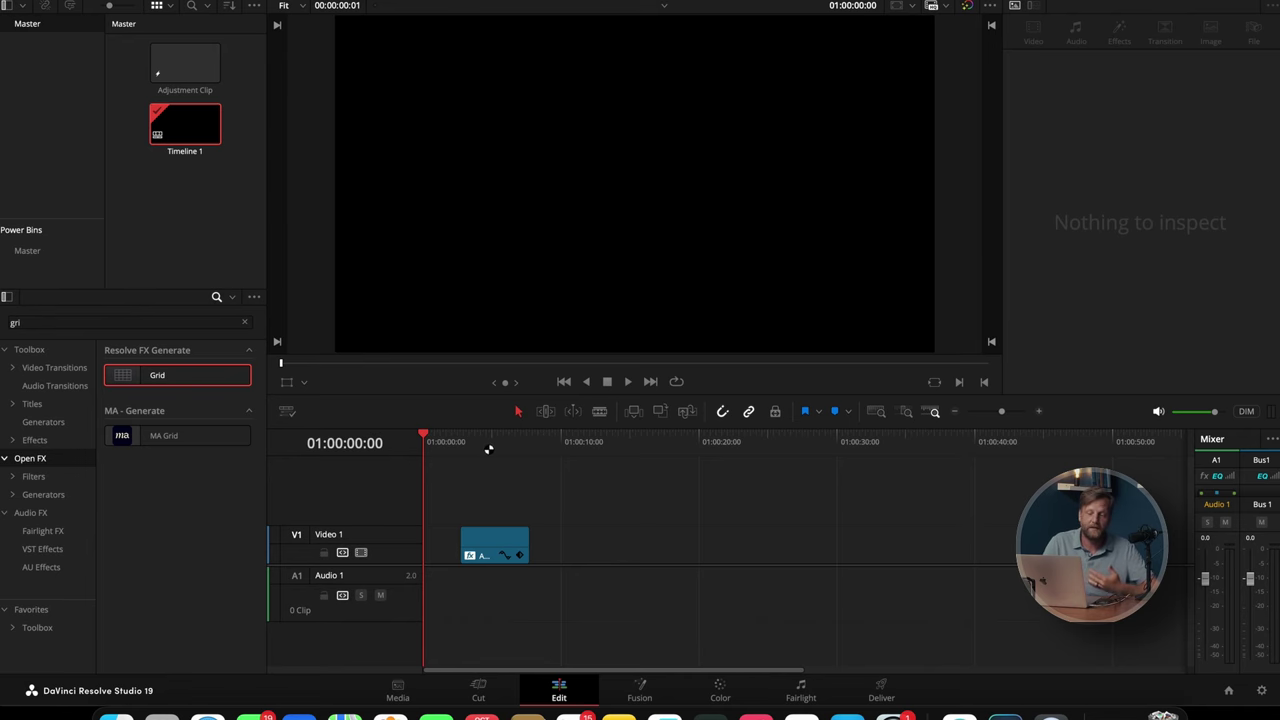
{"action": "left_click", "coordinate": [499, 445]}
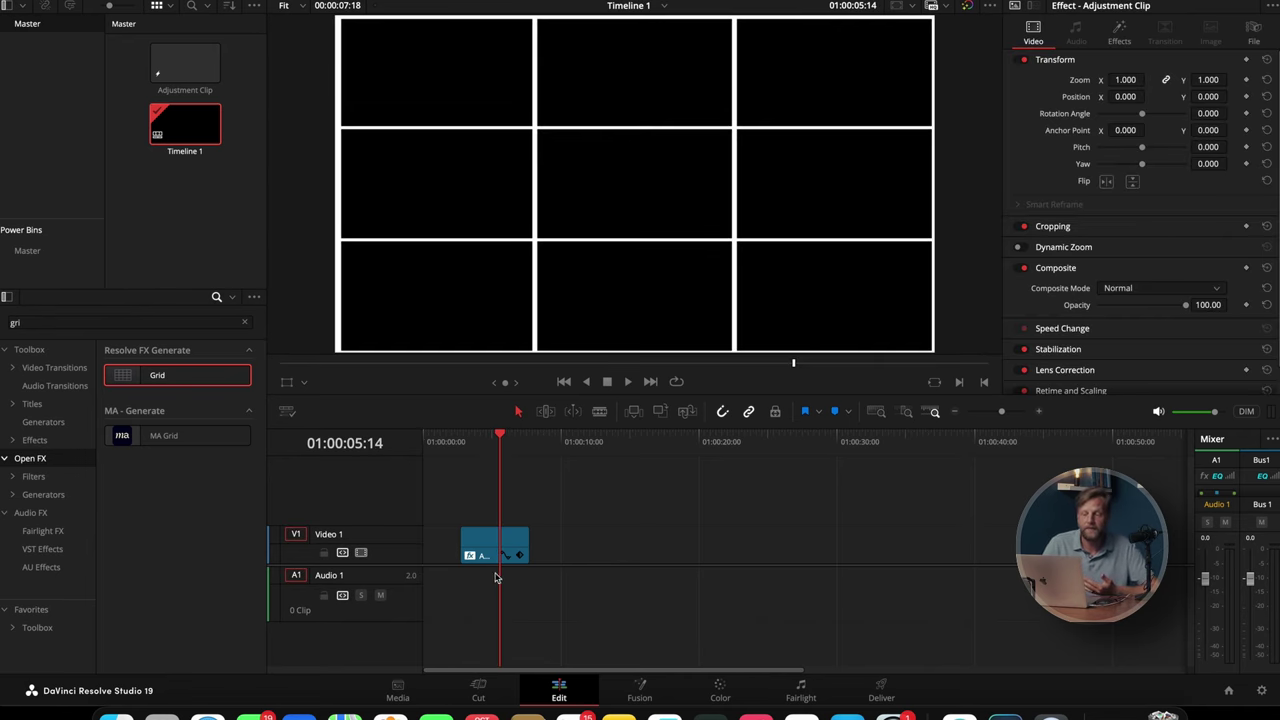
{"action": "key", "text": "BackSpace"}
{"action": "left_click", "coordinate": [1228, 691]}
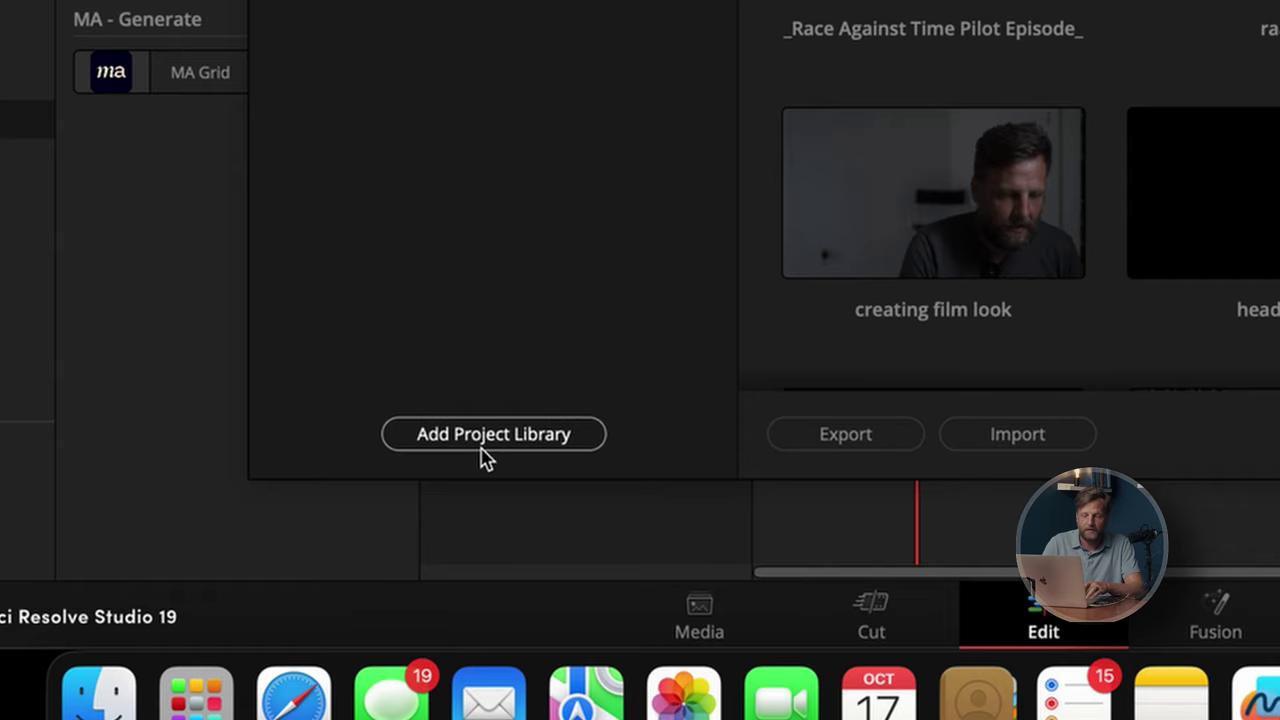
- Add a 'test' project library, then reopen Untitled Project 3 from Local Database with its Master power bin
{"action": "left_click", "coordinate": [491, 440]}
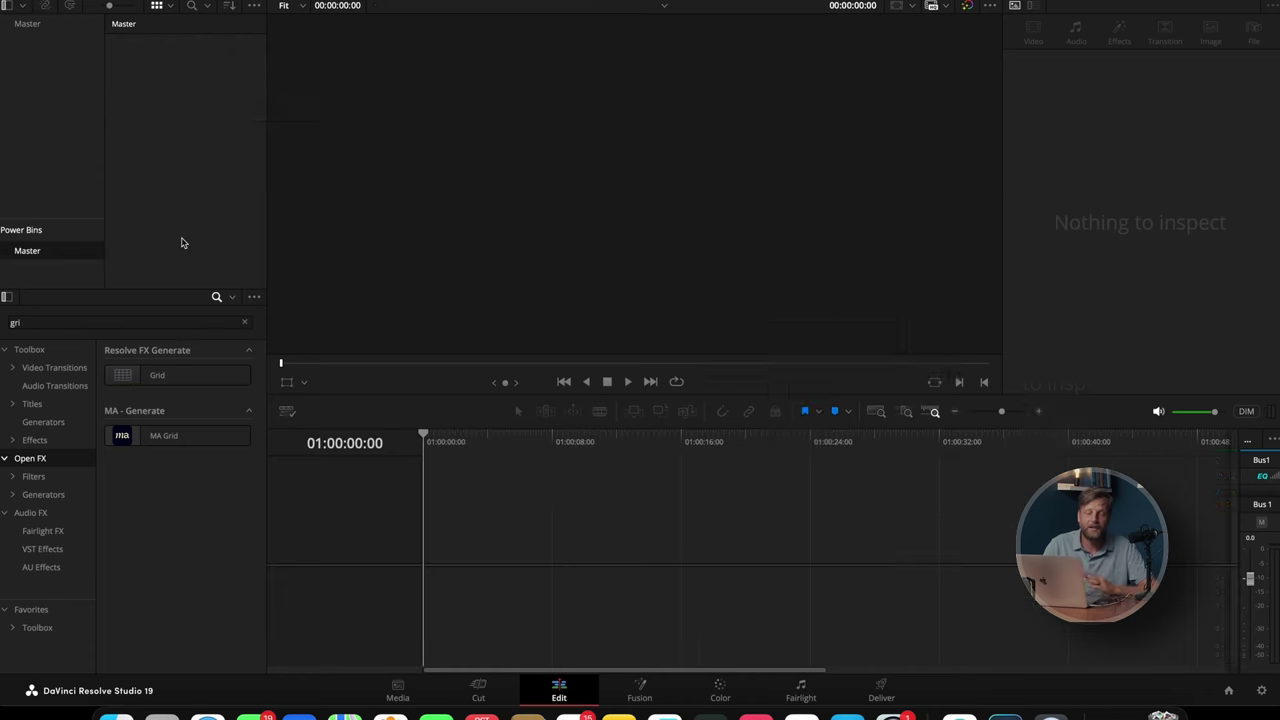
{"action": "left_click", "coordinate": [30, 249]}
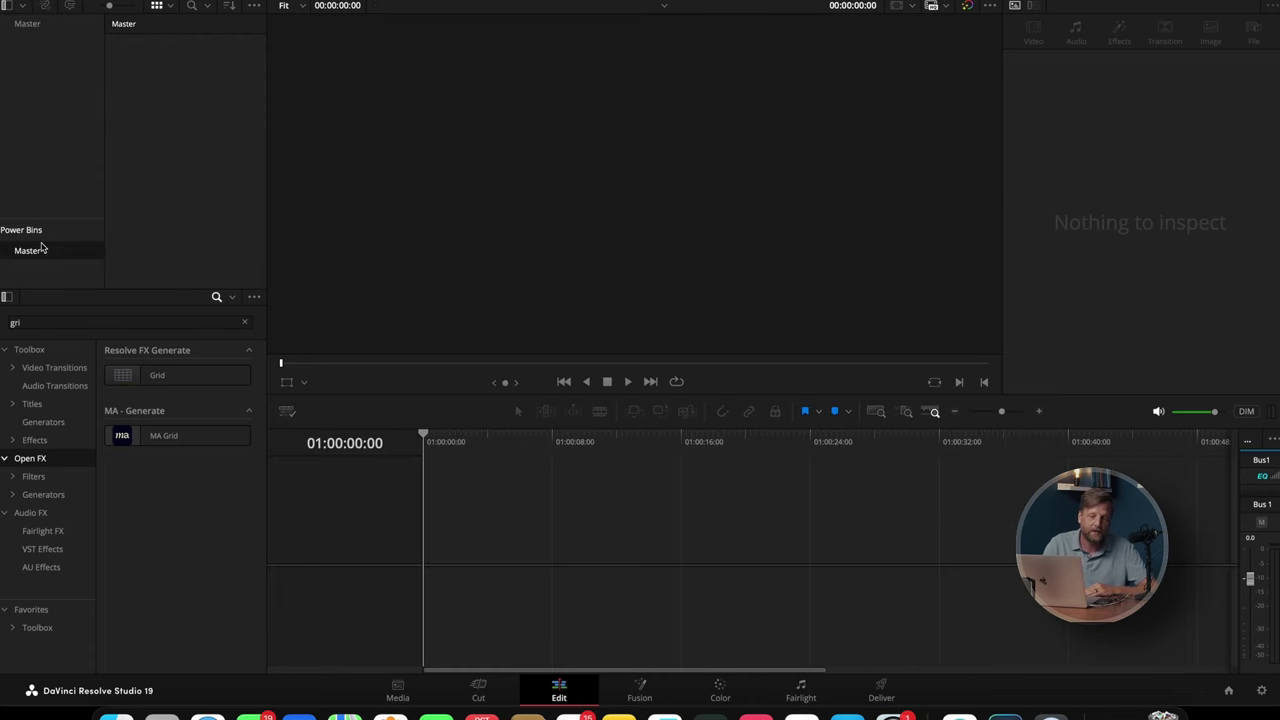
{"action": "left_click", "coordinate": [1228, 690]}
{"action": "left_click", "coordinate": [242, 208]}
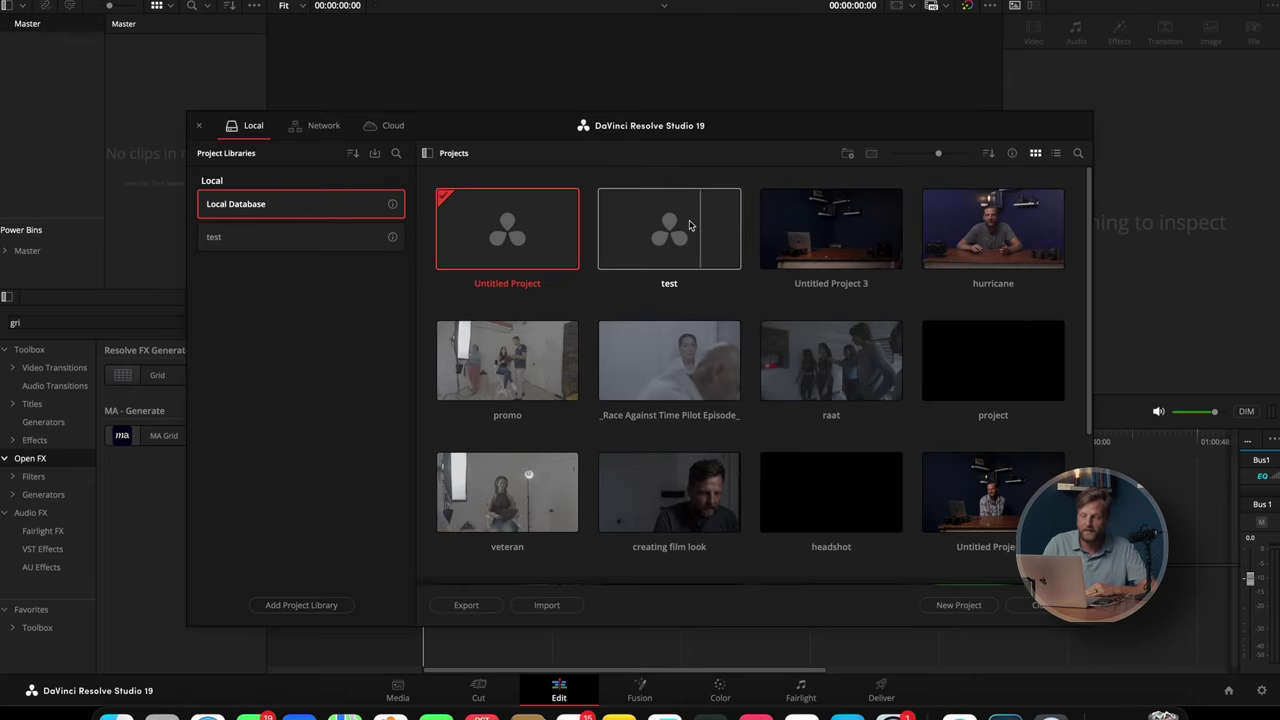
{"action": "double_click", "coordinate": [823, 249]}
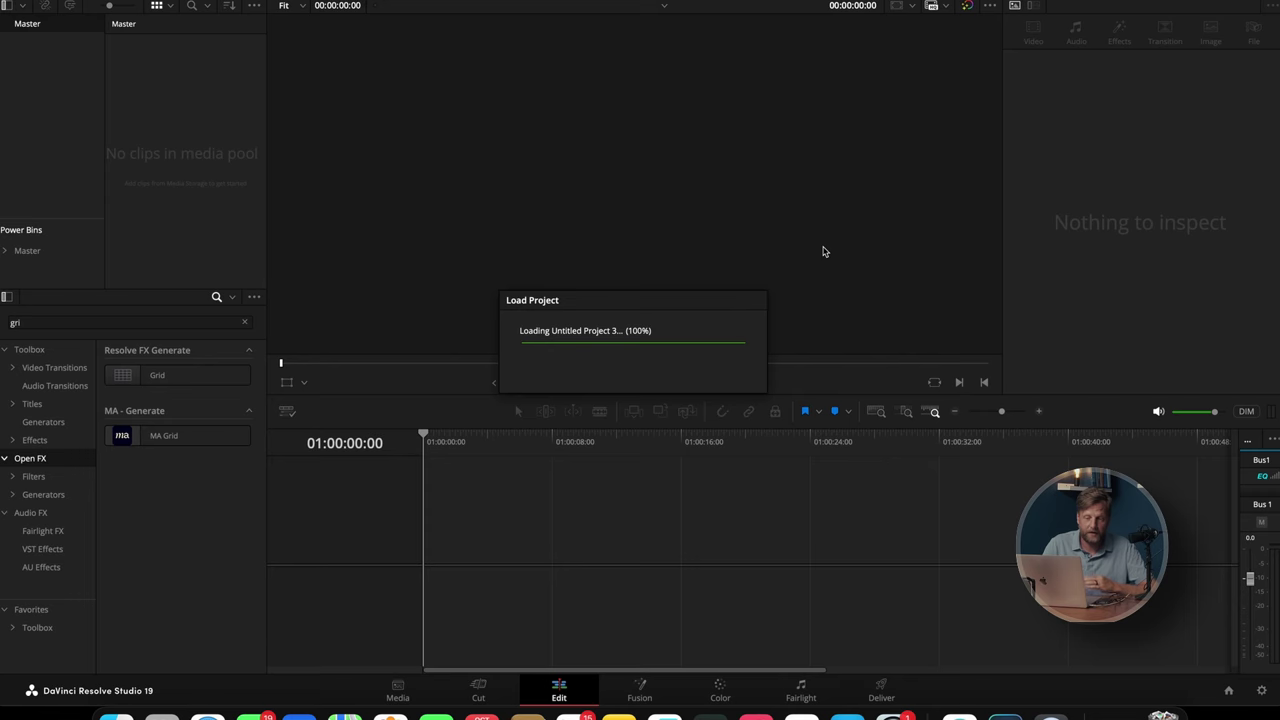
{"action": "left_click", "coordinate": [28, 255]}
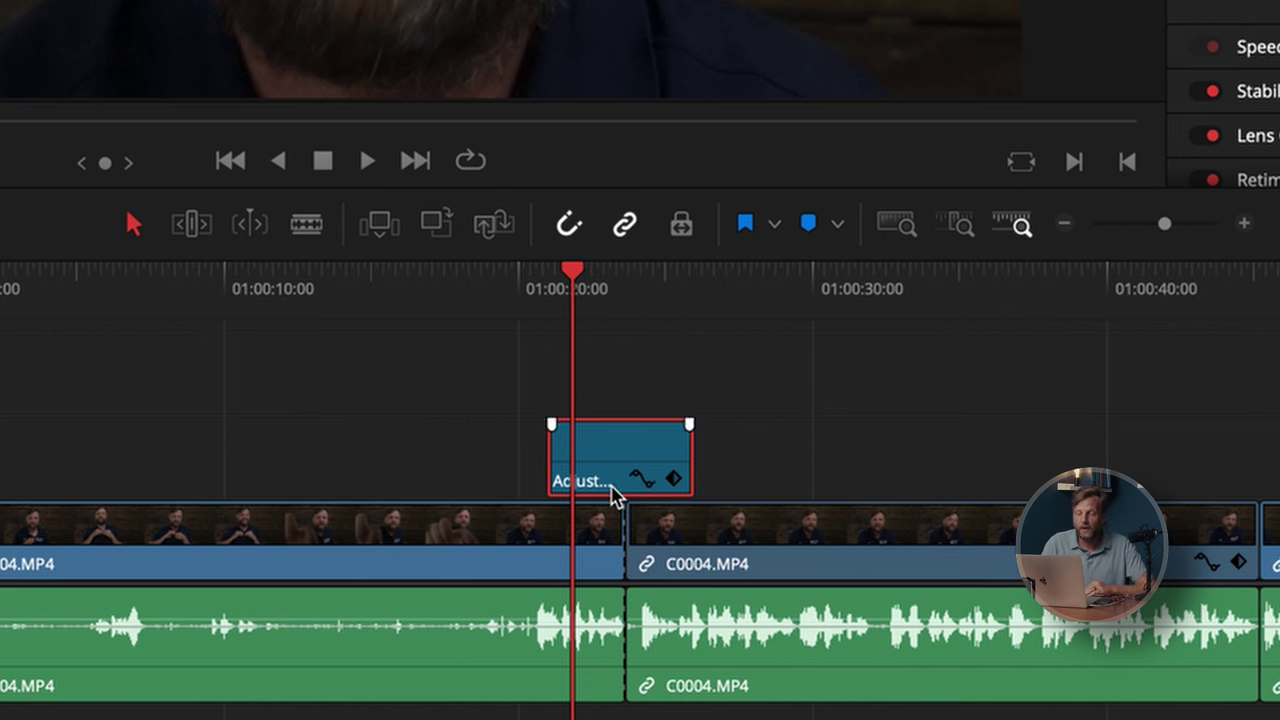
- Open the adjustment clip on the Fusion page from its context menu
{"action": "right_click", "coordinate": [626, 449]}
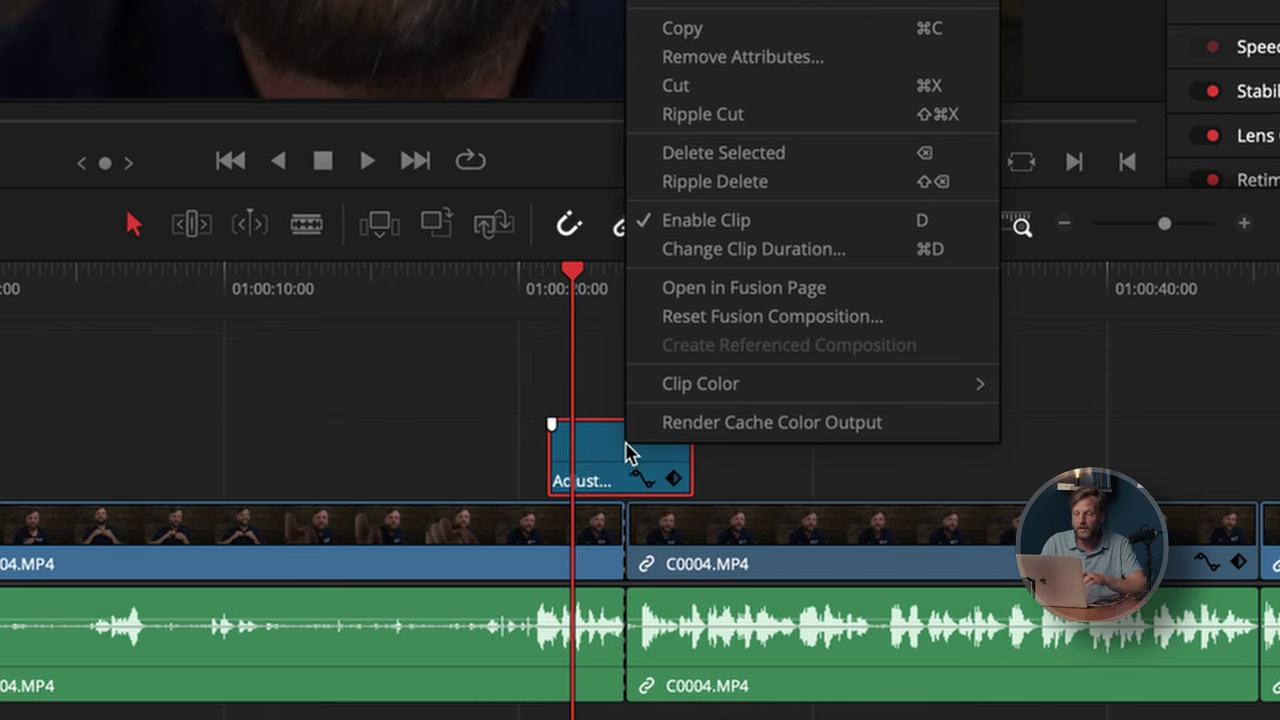
{"action": "left_click", "coordinate": [832, 292]}
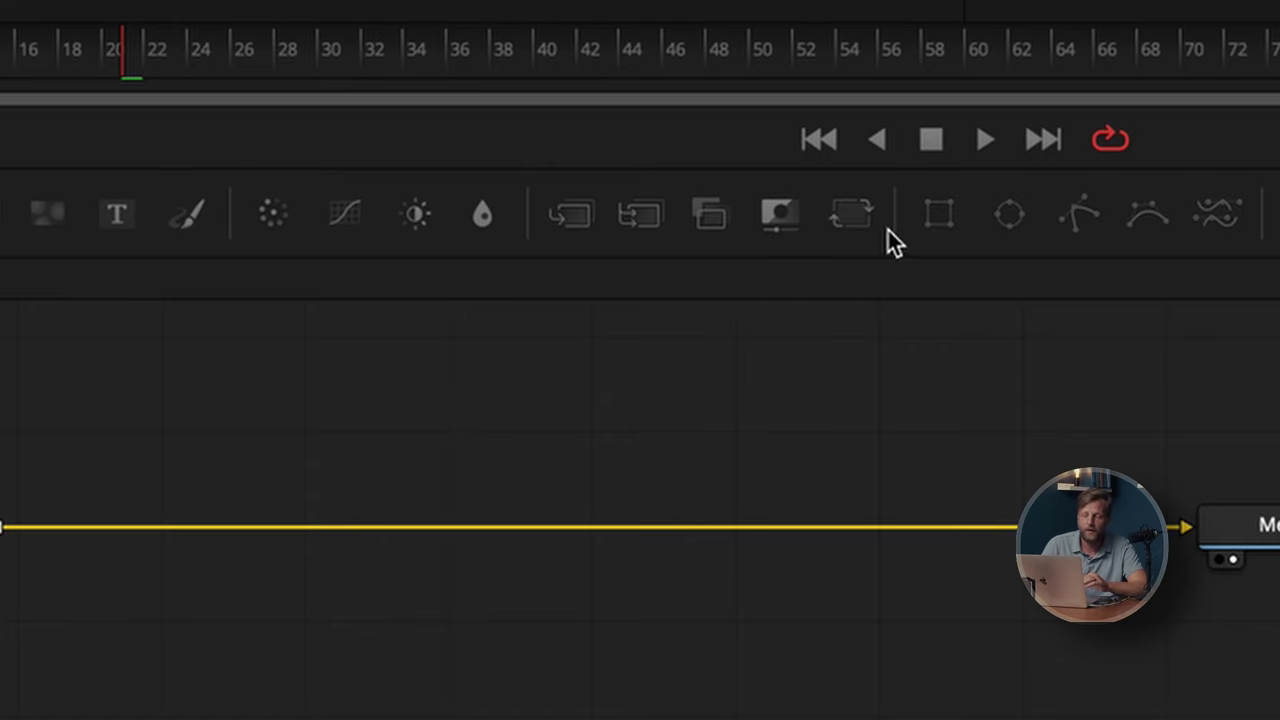
- Add a Transform node and place Transform1 midway between MediaIn1 and MediaOut1
{"action": "left_click", "coordinate": [855, 220]}
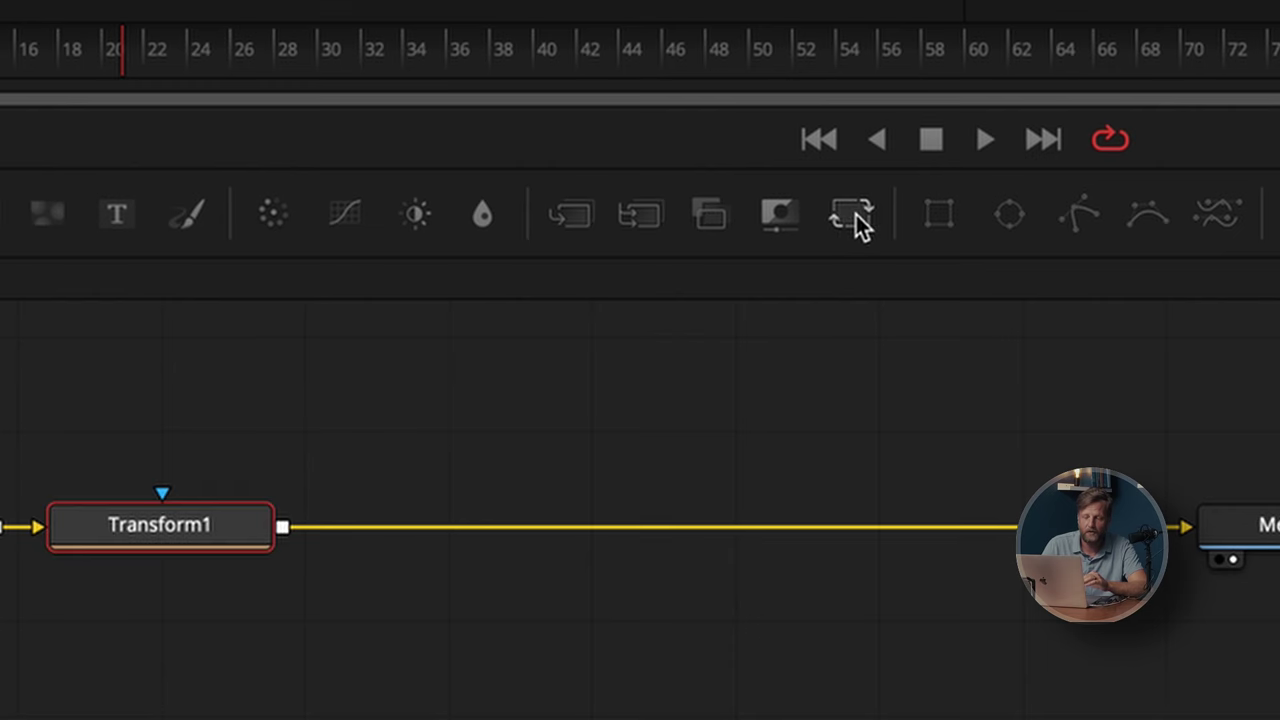
{"action": "left_click_drag", "start_coordinate": [172, 533], "coordinate": [491, 537]}
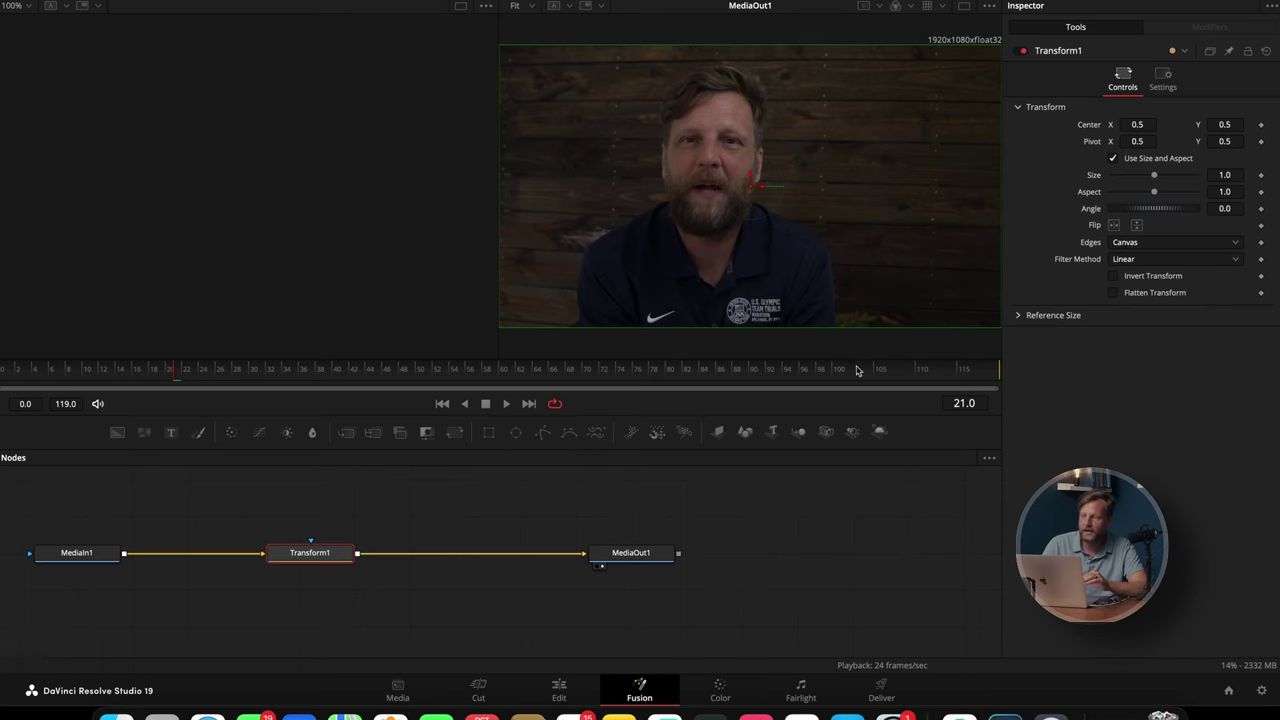
{"action": "left_click", "coordinate": [560, 688]}
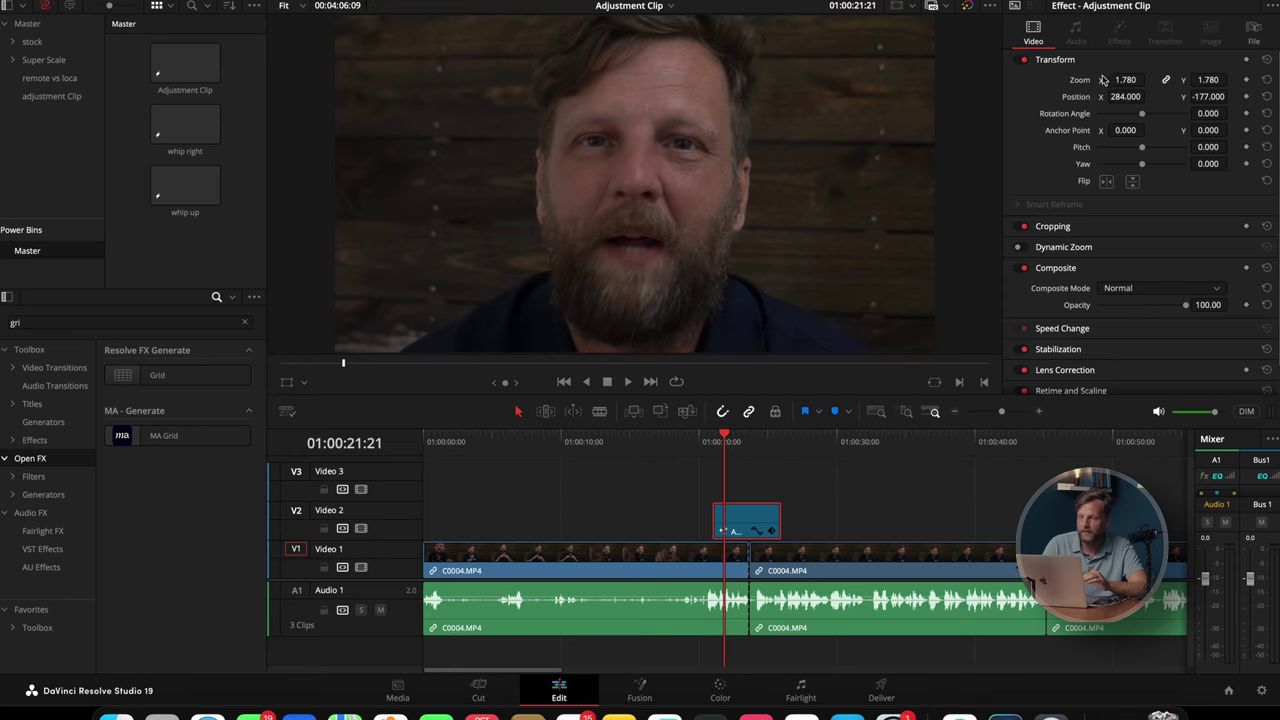
{"action": "left_click", "coordinate": [640, 690]}
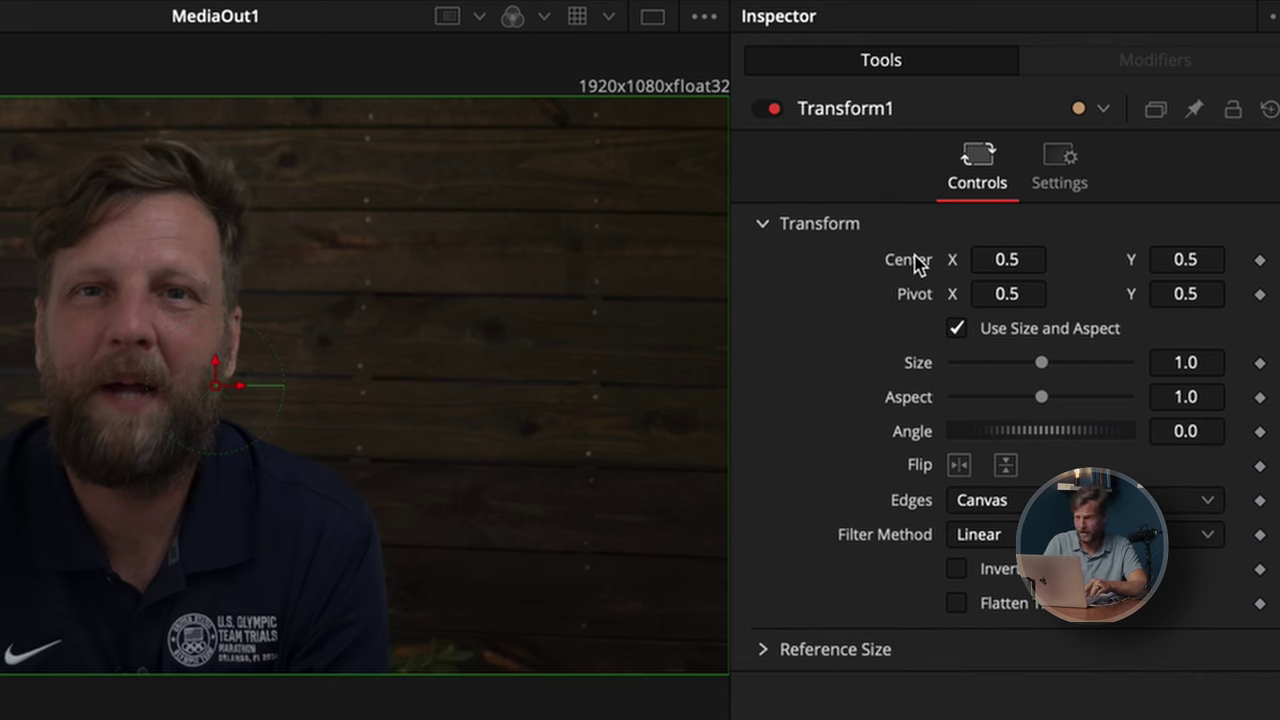
- Attach a Vector Result modifier to Transform1's Center and view its settings
{"action": "right_click", "coordinate": [917, 260]}
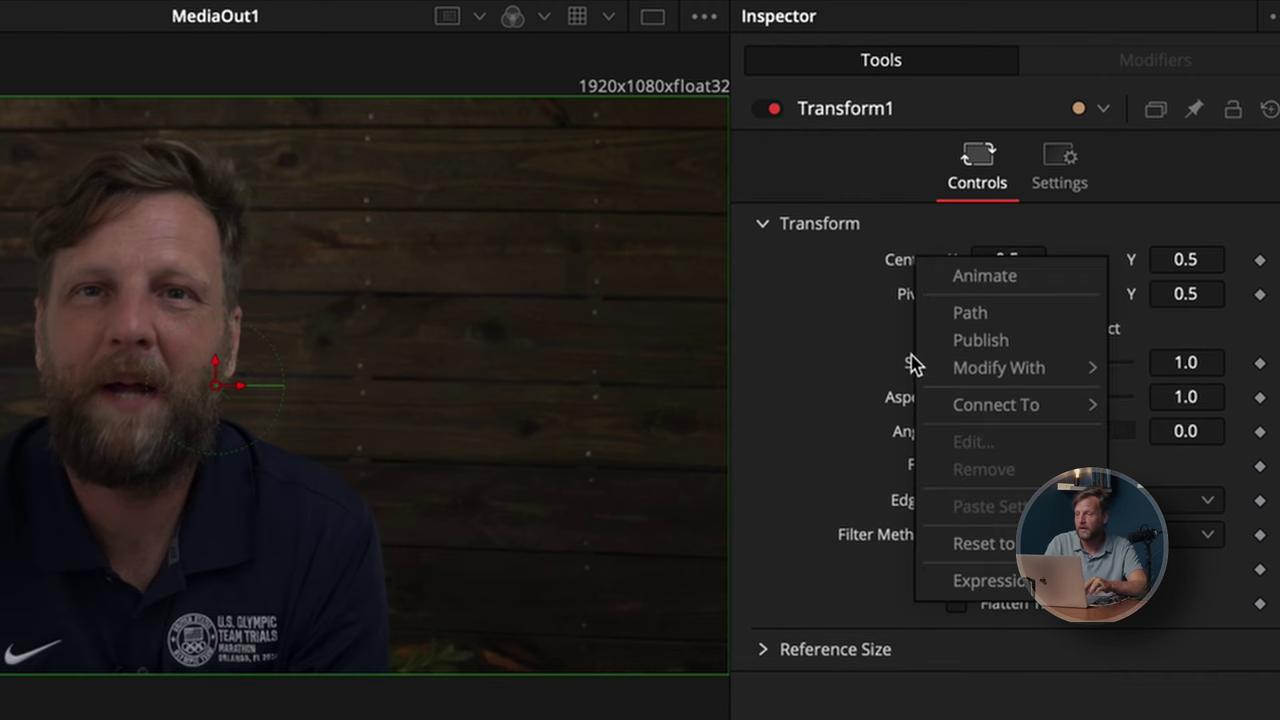
{"action": "mouse_move", "coordinate": [952, 372]}
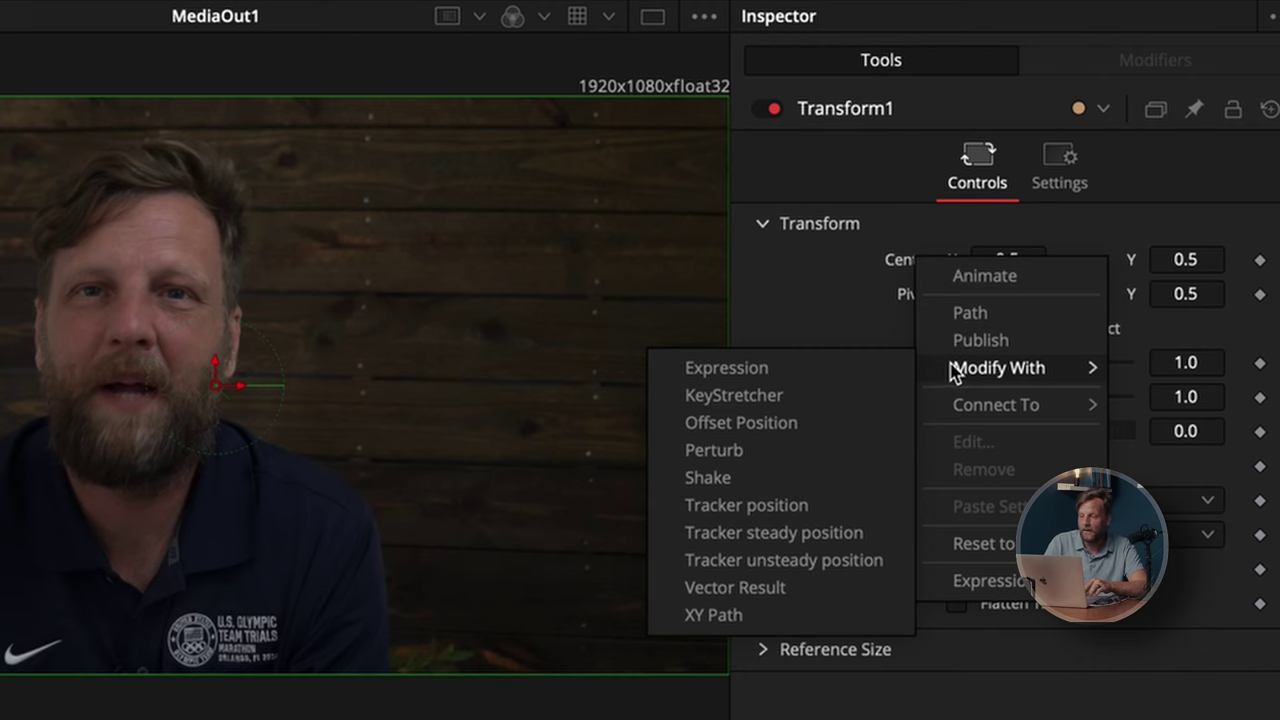
{"action": "left_click", "coordinate": [740, 590]}
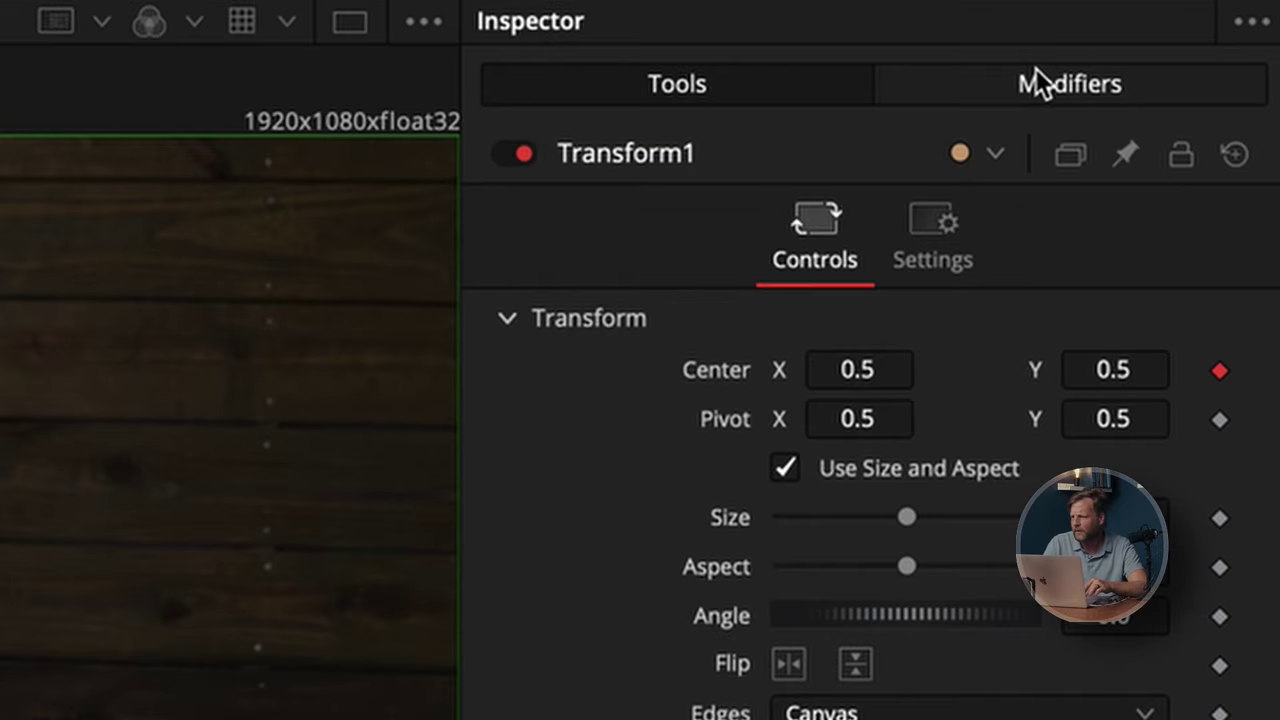
{"action": "left_click", "coordinate": [1130, 58]}
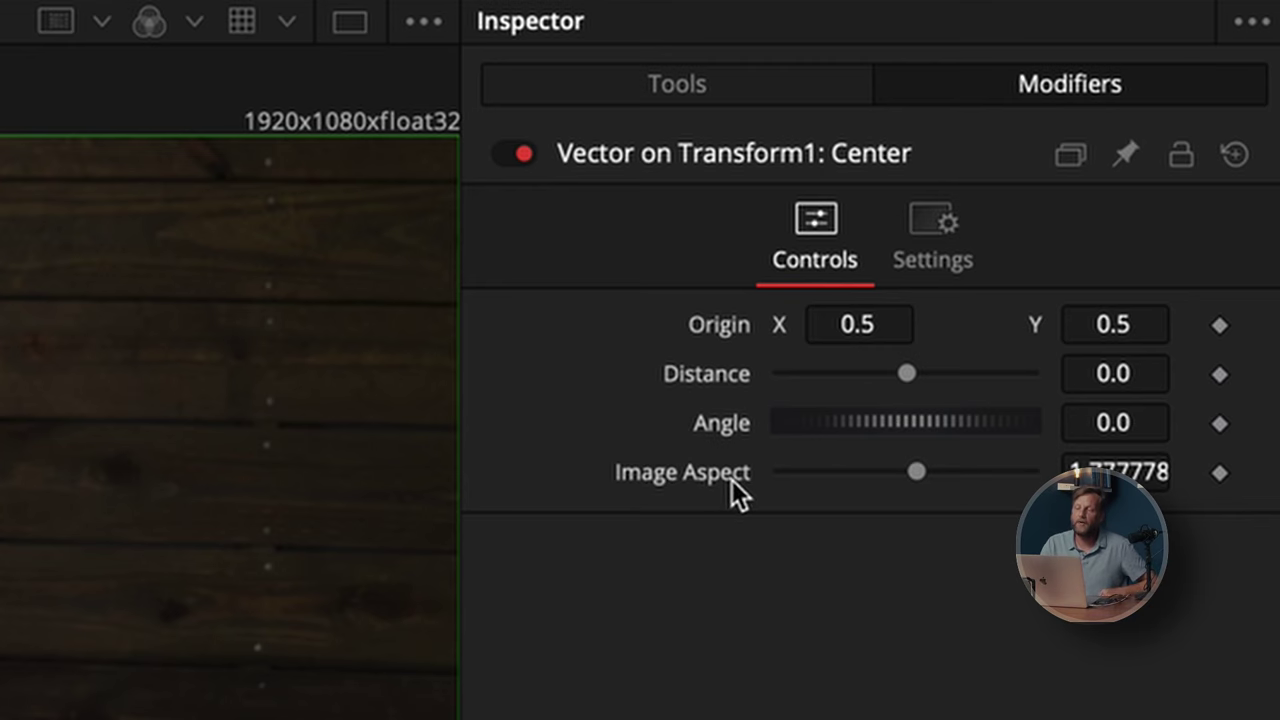
- Test the Vector Distance with a leftward slide, then set it back to 0.0
{"action": "left_click_drag", "start_coordinate": [906, 373], "coordinate": [881, 373]}
{"action": "left_click", "coordinate": [1155, 373]}
{"action": "key", "text": "BackSpace"}
{"action": "key", "text": "BackSpace"}
{"action": "key", "text": "BackSpace"}
{"action": "key", "text": "BackSpace"}
{"action": "key", "text": "BackSpace"}
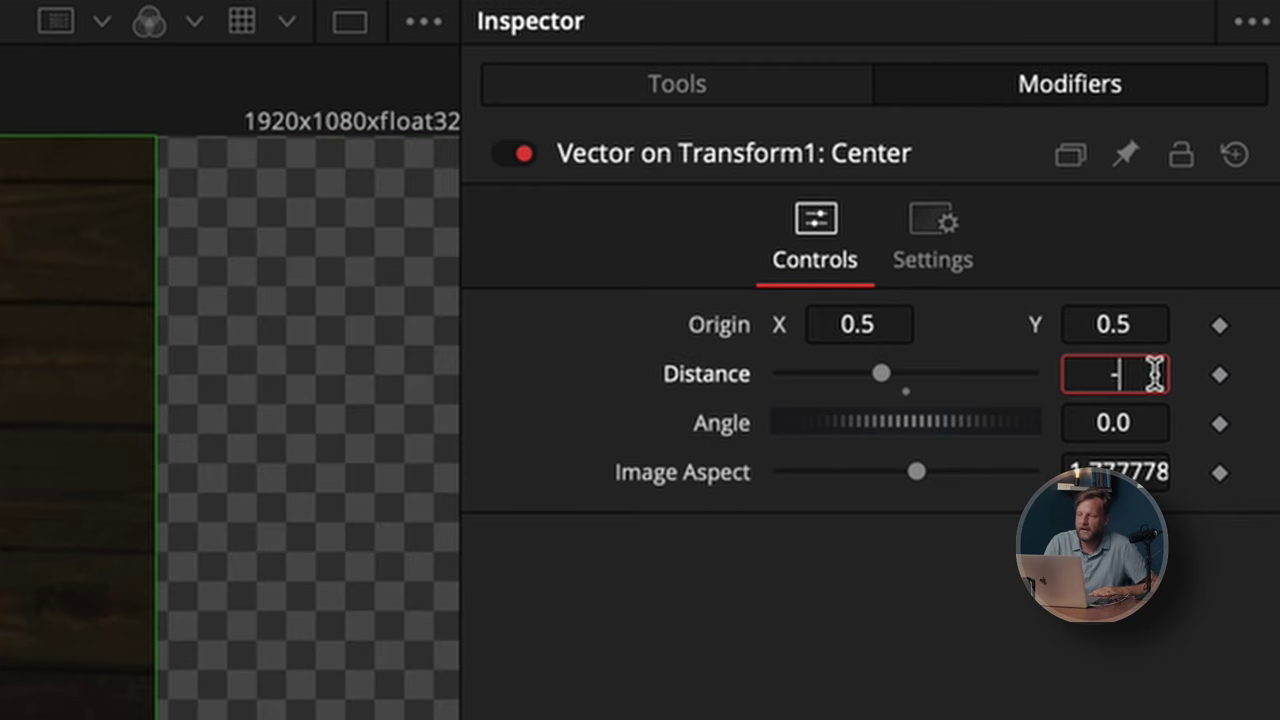
{"action": "key", "text": "BackSpace"}
{"action": "type", "text": "0"}
{"action": "key", "text": "Tab"}
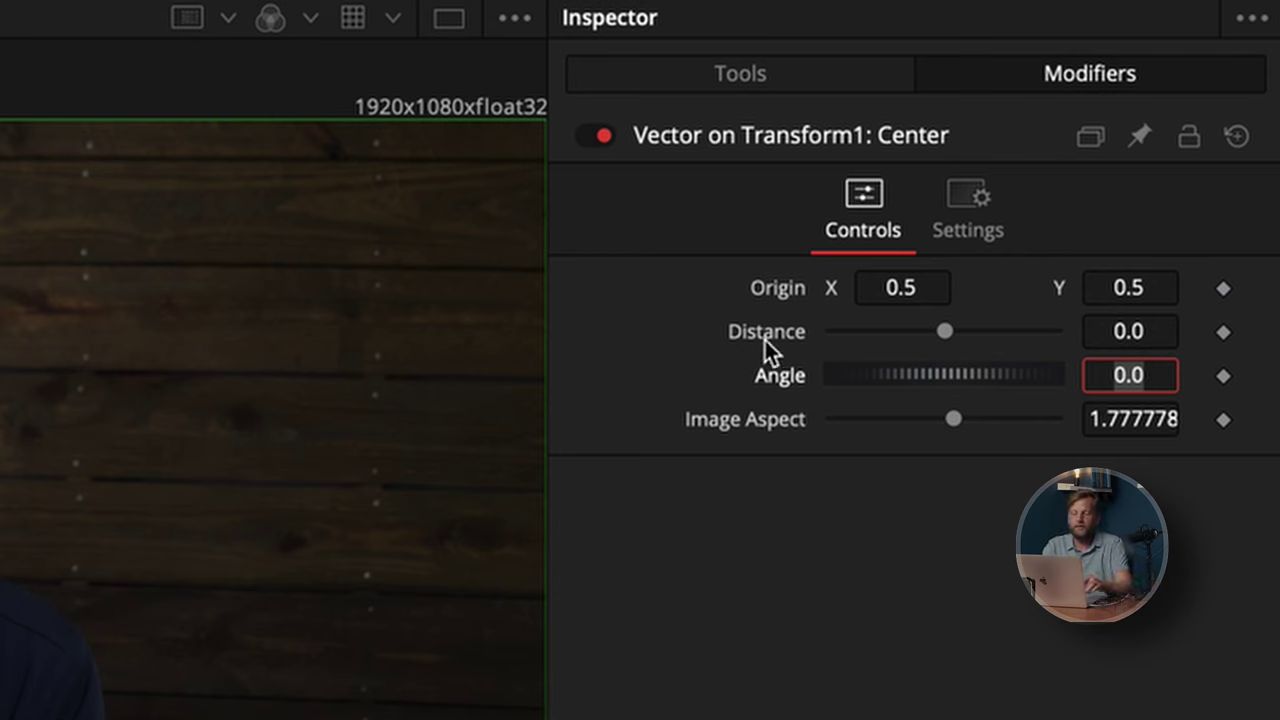
- Drive the Vector Distance with an Anim Curves modifier using the Transition source
{"action": "right_click", "coordinate": [773, 330]}
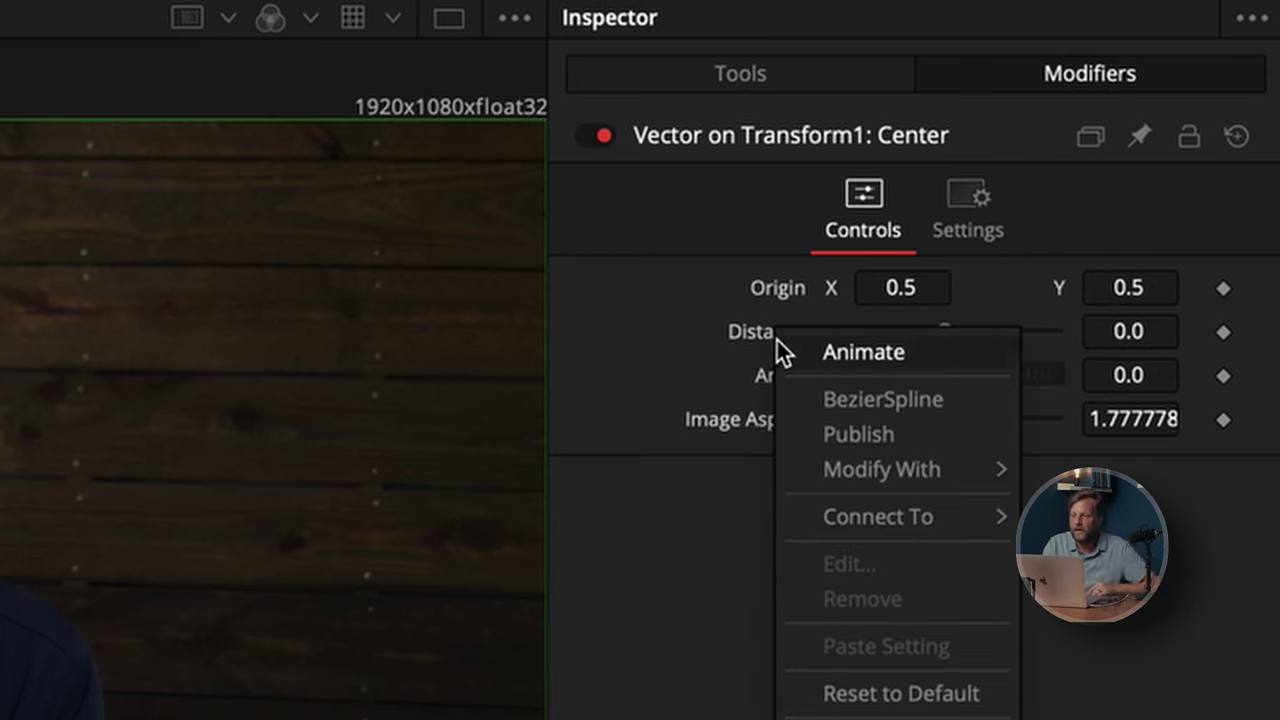
{"action": "mouse_move", "coordinate": [847, 478]}
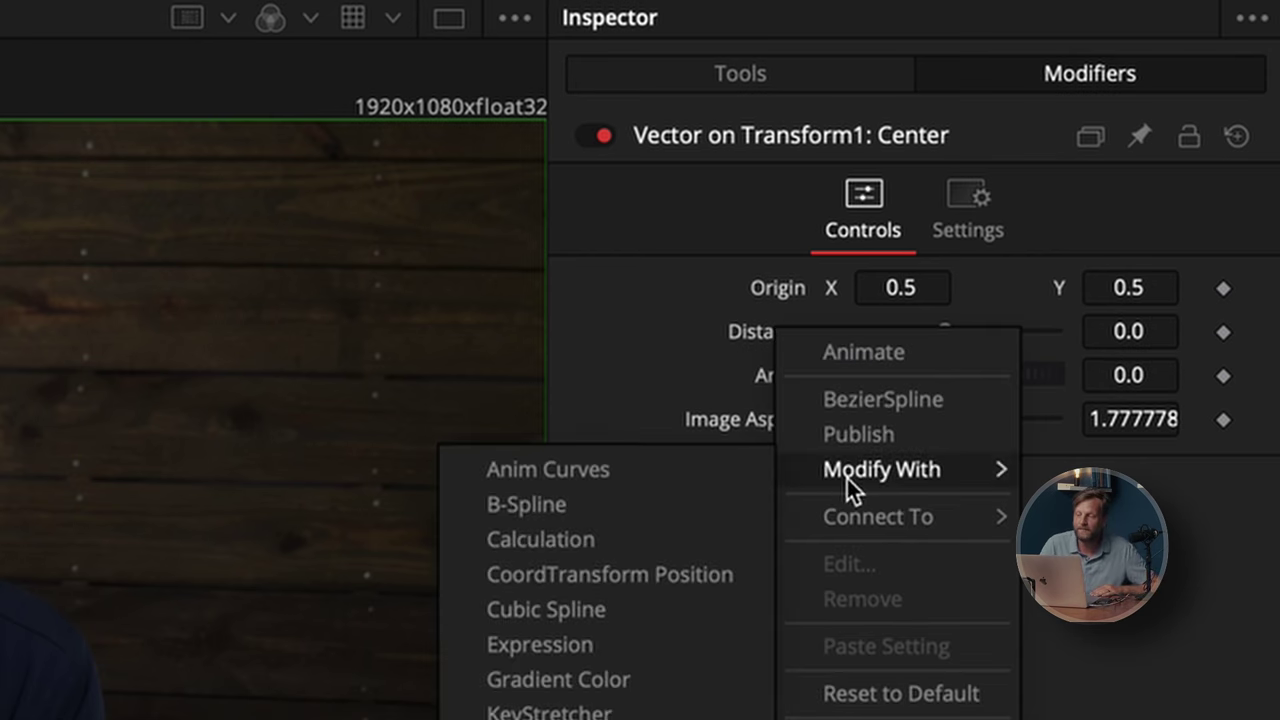
{"action": "left_click", "coordinate": [640, 468]}
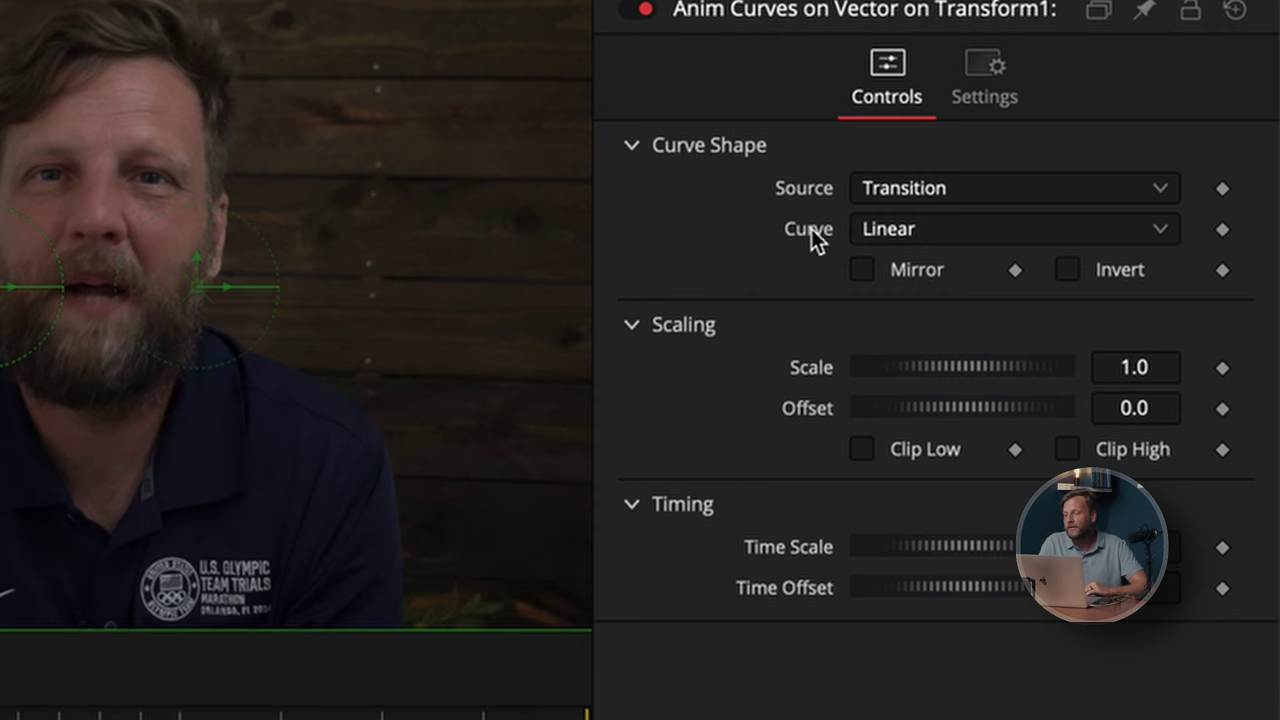
- Switch the Anim Curves to an Easing curve with Expo in and Expo out, then return to Transform1's controls
{"action": "left_click", "coordinate": [930, 234]}
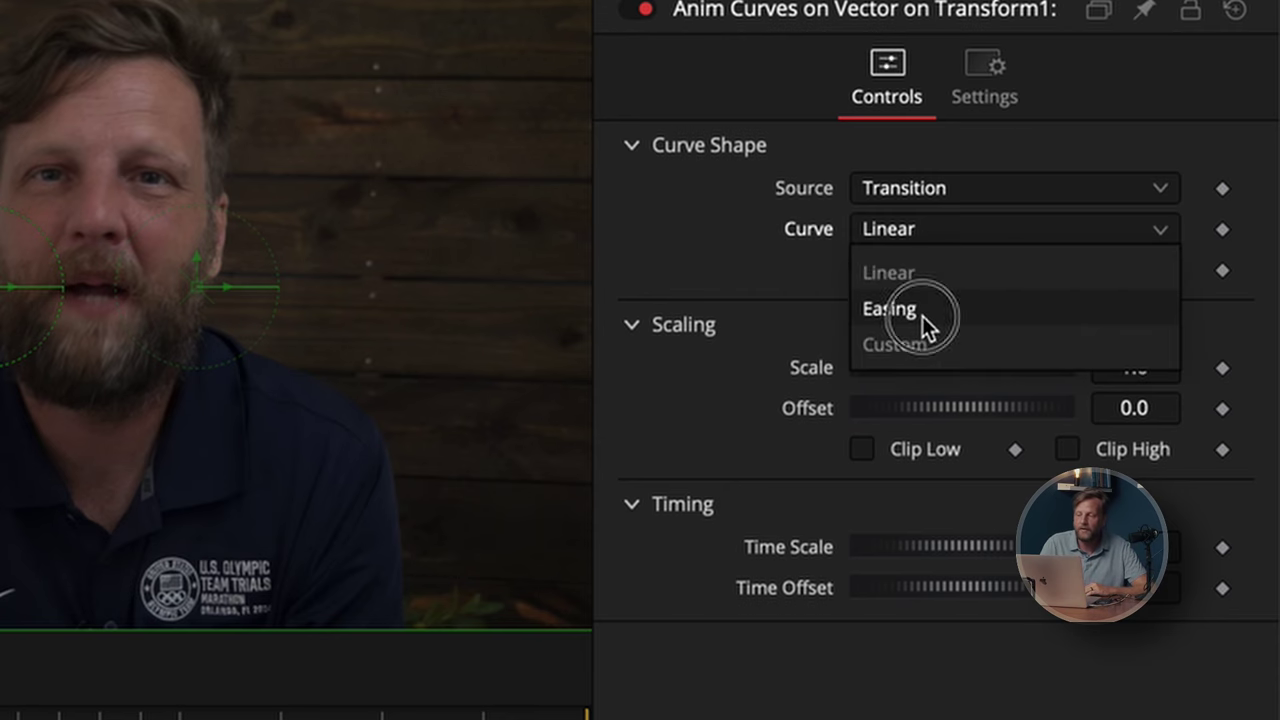
{"action": "left_click", "coordinate": [922, 310]}
{"action": "left_click", "coordinate": [902, 274]}
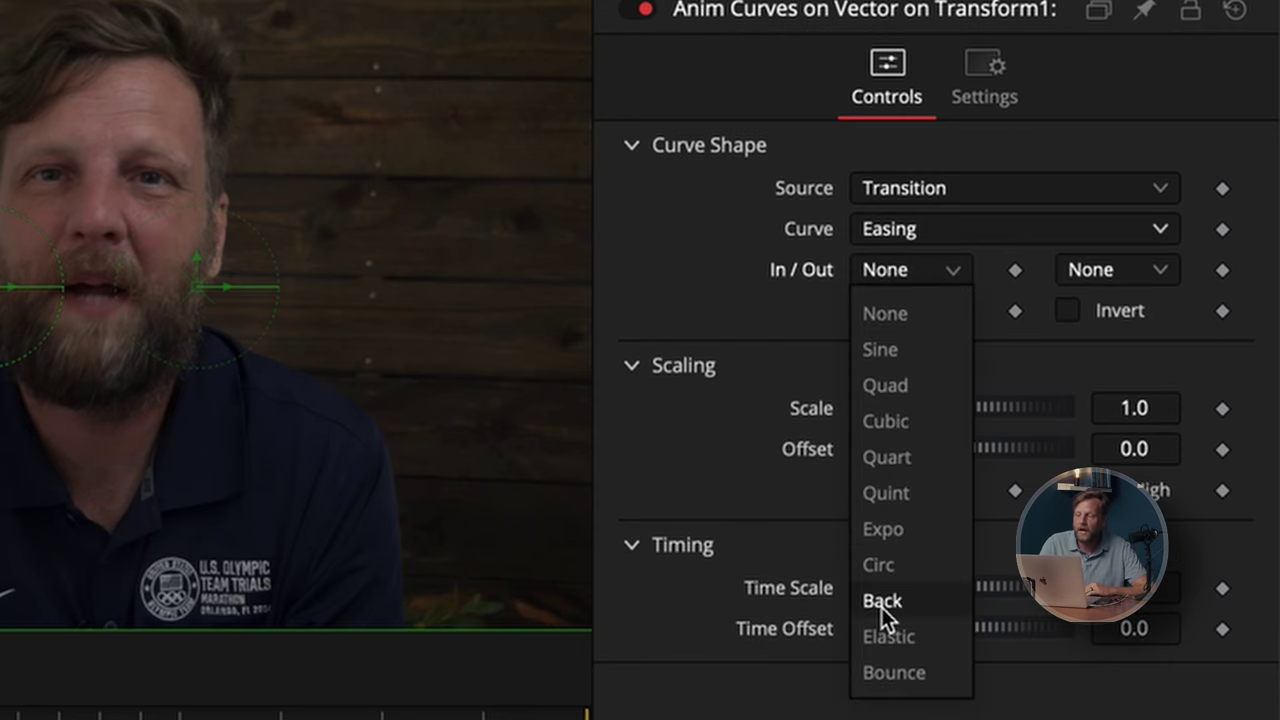
{"action": "left_click", "coordinate": [918, 528]}
{"action": "left_click", "coordinate": [1157, 272]}
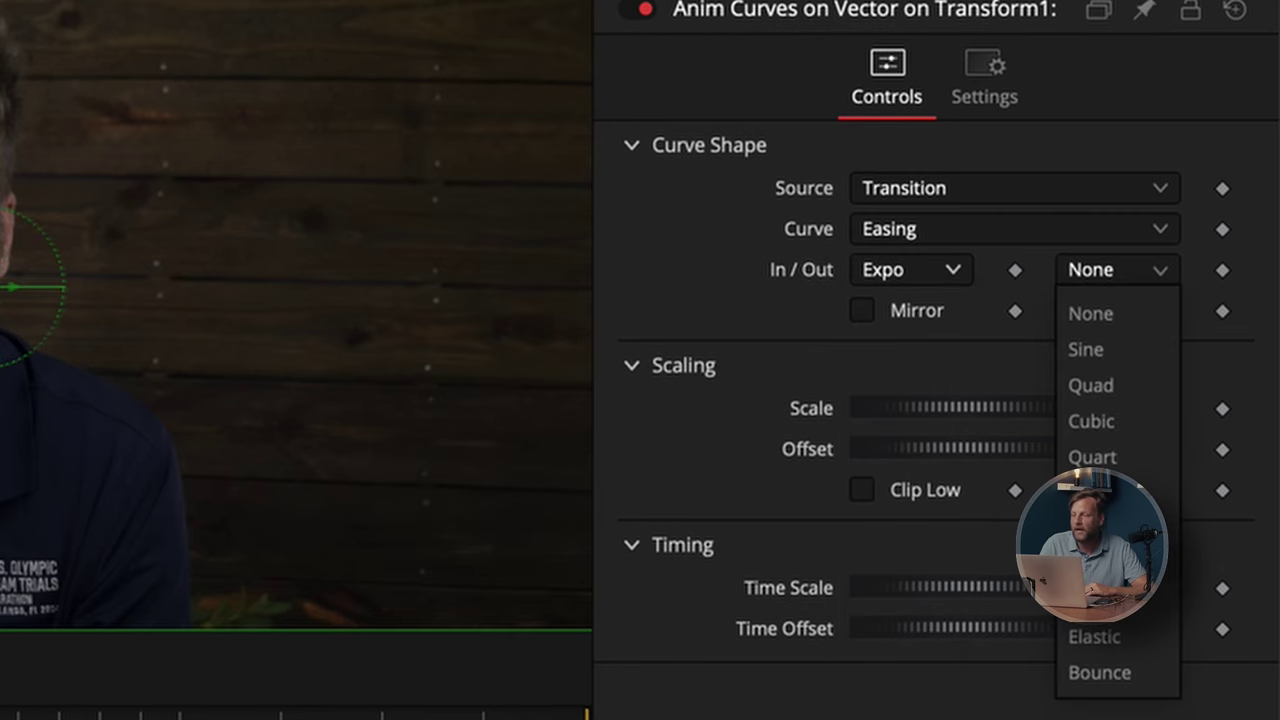
{"action": "left_click", "coordinate": [1091, 529]}
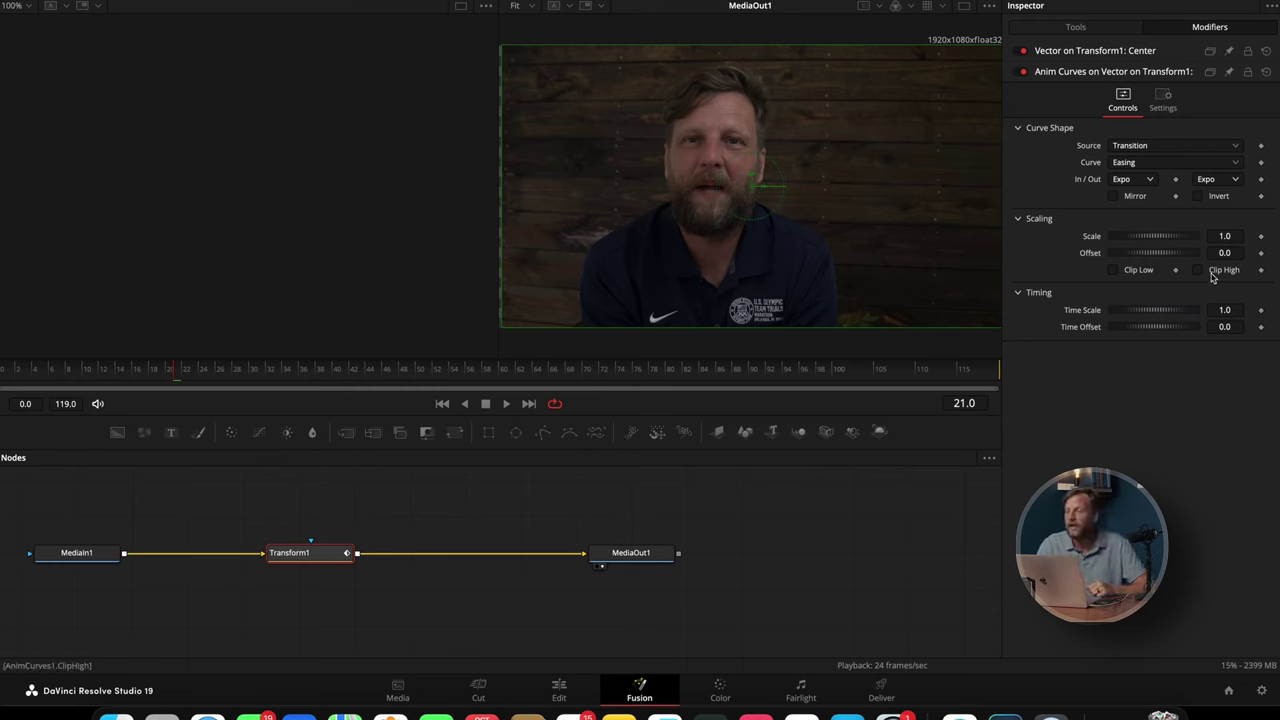
{"action": "left_click", "coordinate": [1076, 28]}
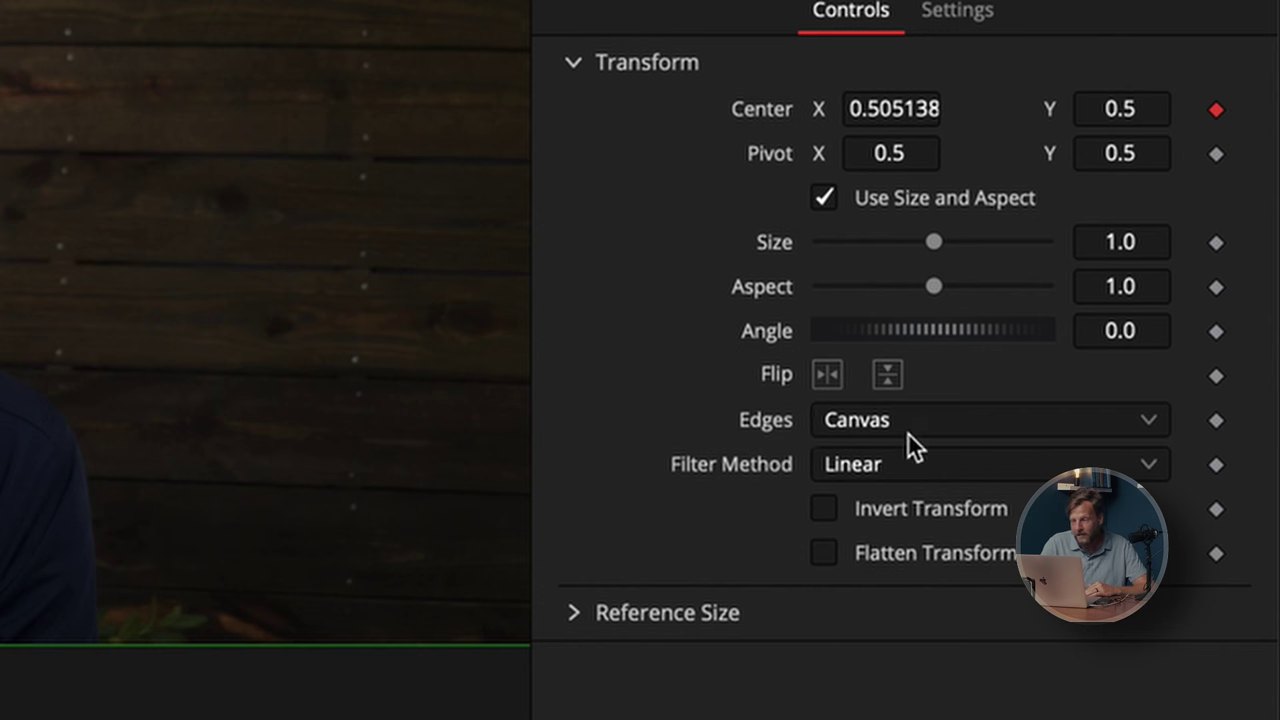
{"action": "left_click", "coordinate": [907, 432]}
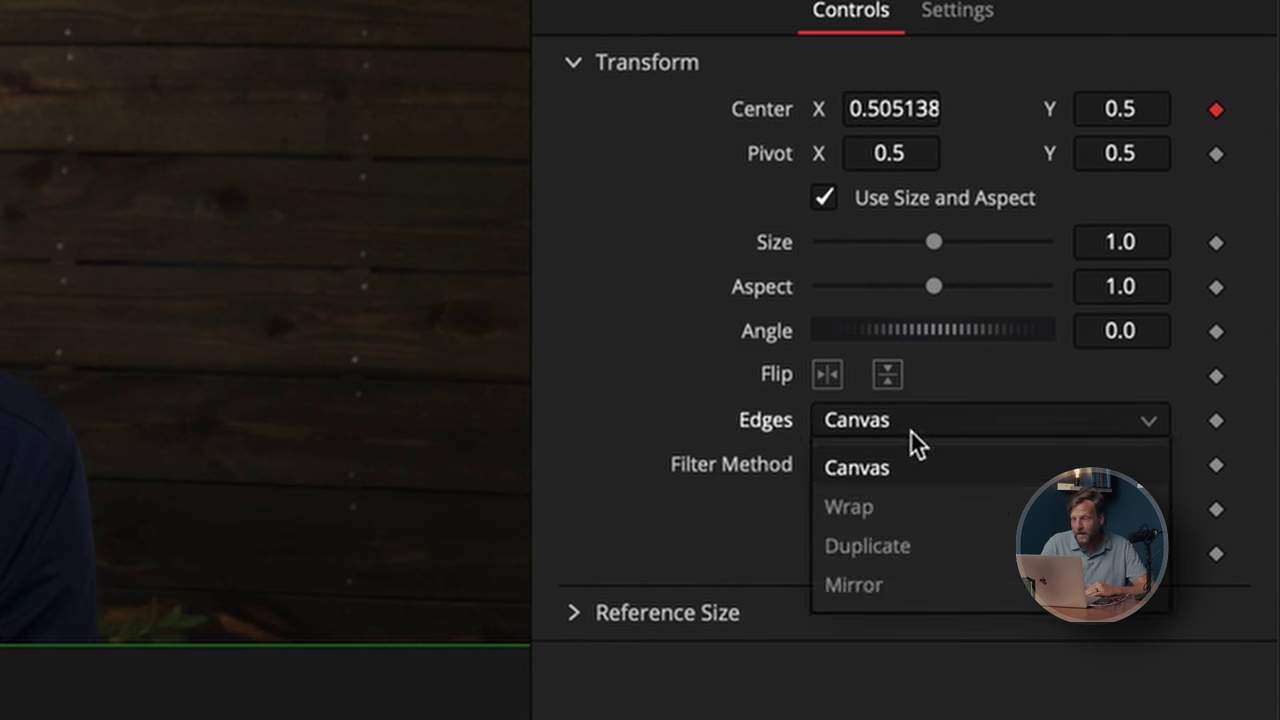
- Set Transform1's Edges to Wrap, scrub to preview the repeating slide, and show its Settings
{"action": "left_click", "coordinate": [910, 512]}
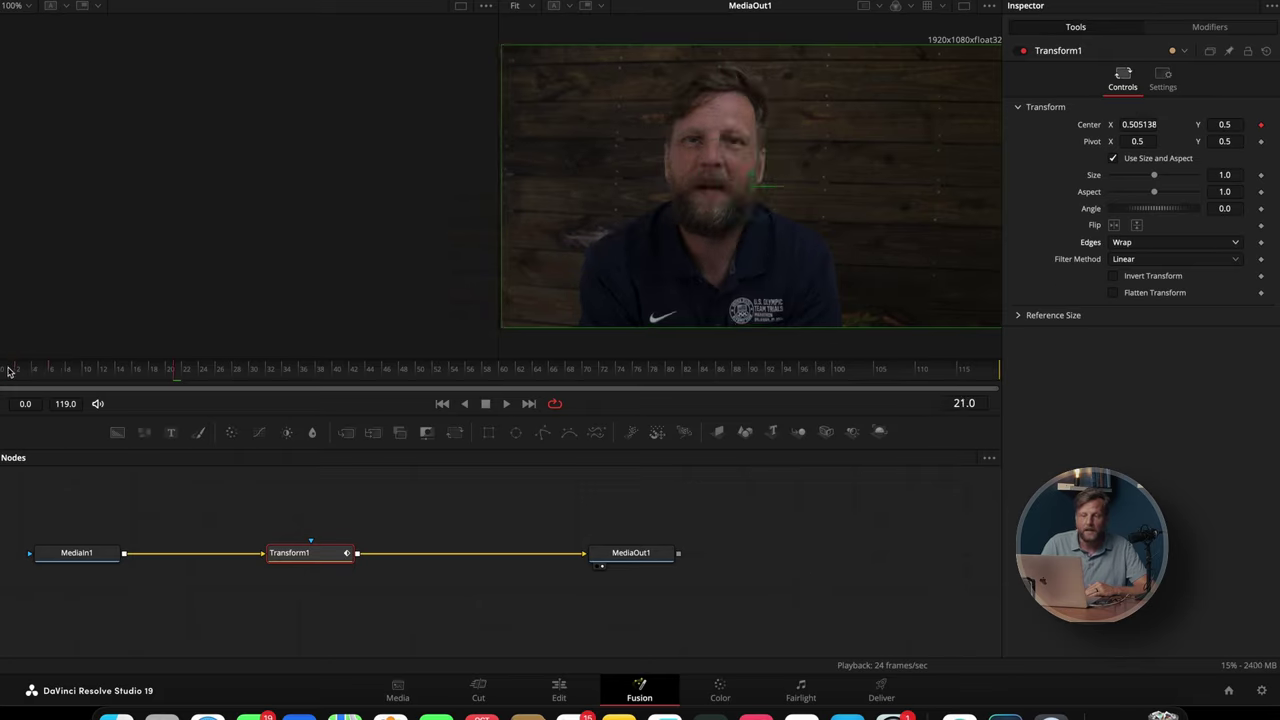
{"action": "left_click_drag", "start_coordinate": [8, 371], "coordinate": [81, 469]}
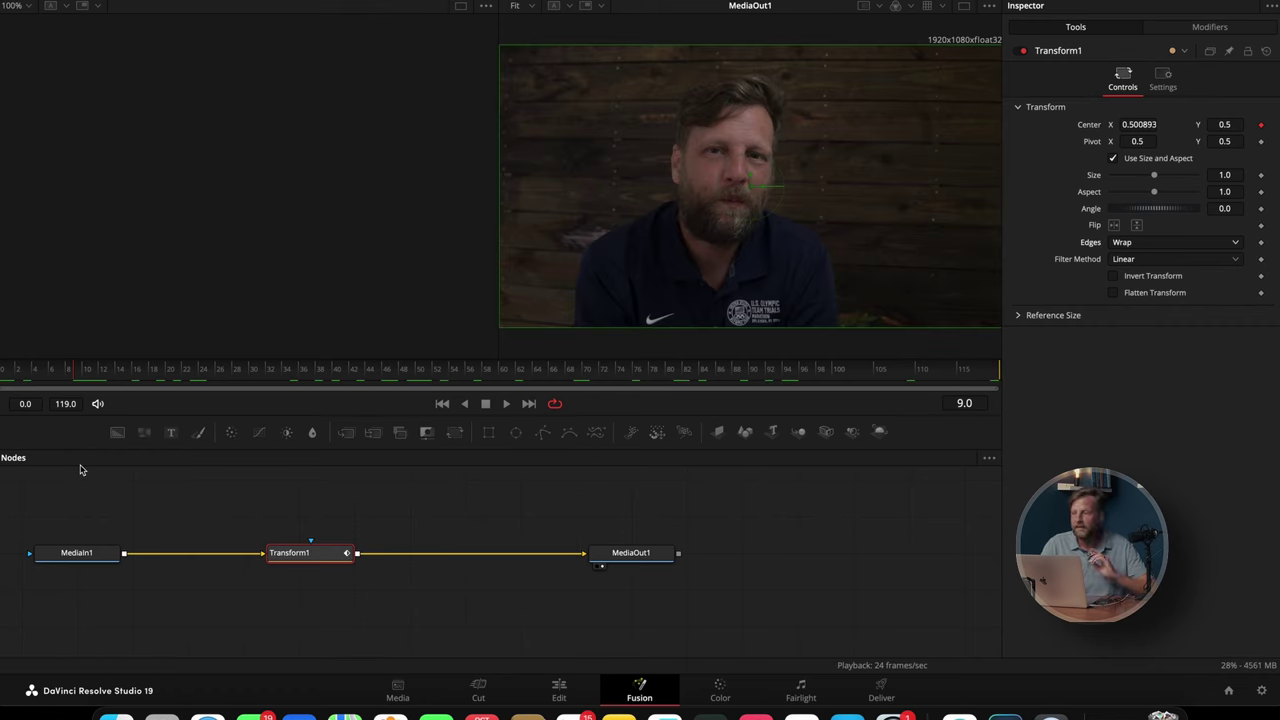
{"action": "left_click_drag", "start_coordinate": [300, 372], "coordinate": [808, 352]}
{"action": "left_click_drag", "start_coordinate": [62, 357], "coordinate": [70, 383]}
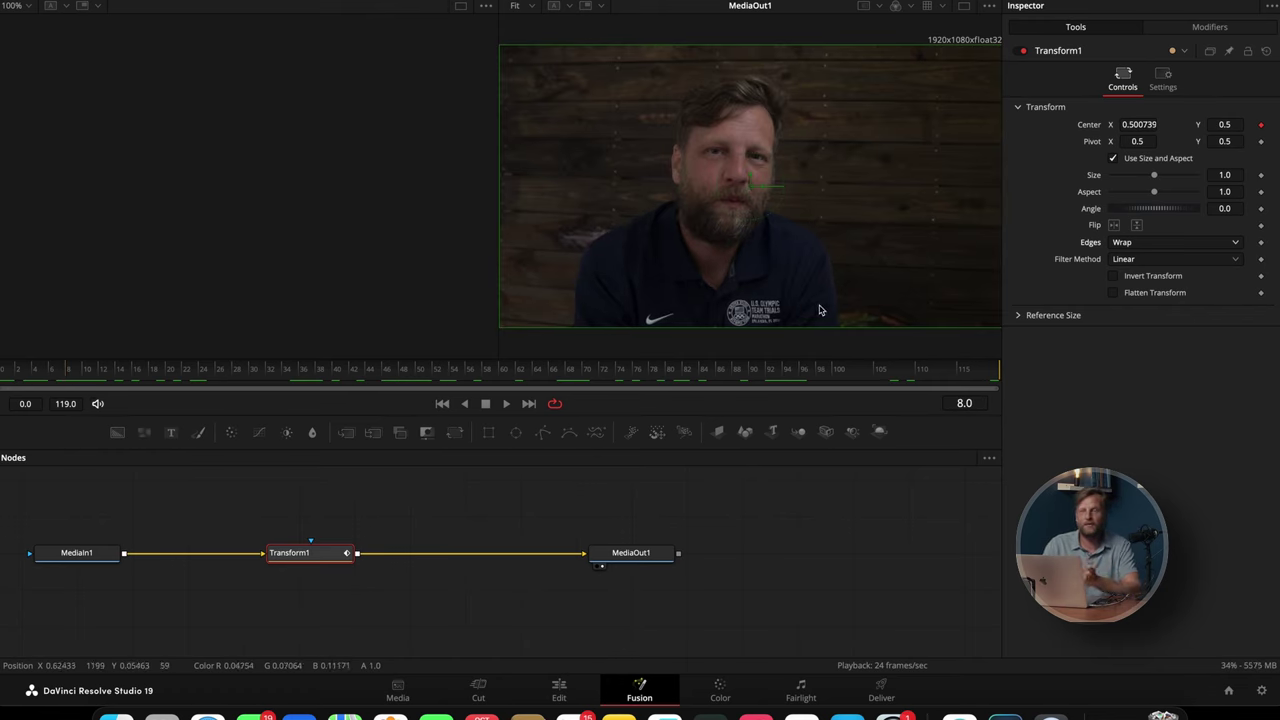
{"action": "left_click", "coordinate": [1164, 78]}
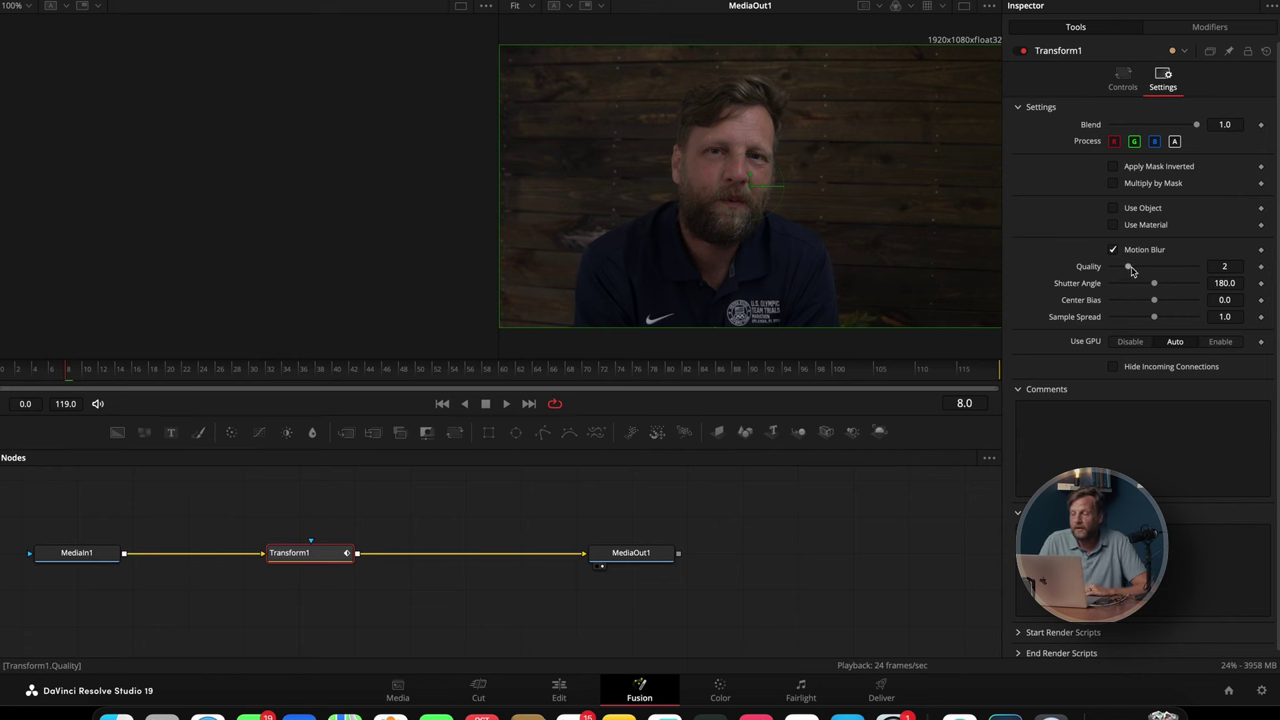
- Settle Transform1's motion blur Quality at 10 after trying 15, then preview the whip's start
{"action": "left_click_drag", "start_coordinate": [1131, 270], "coordinate": [1219, 265]}
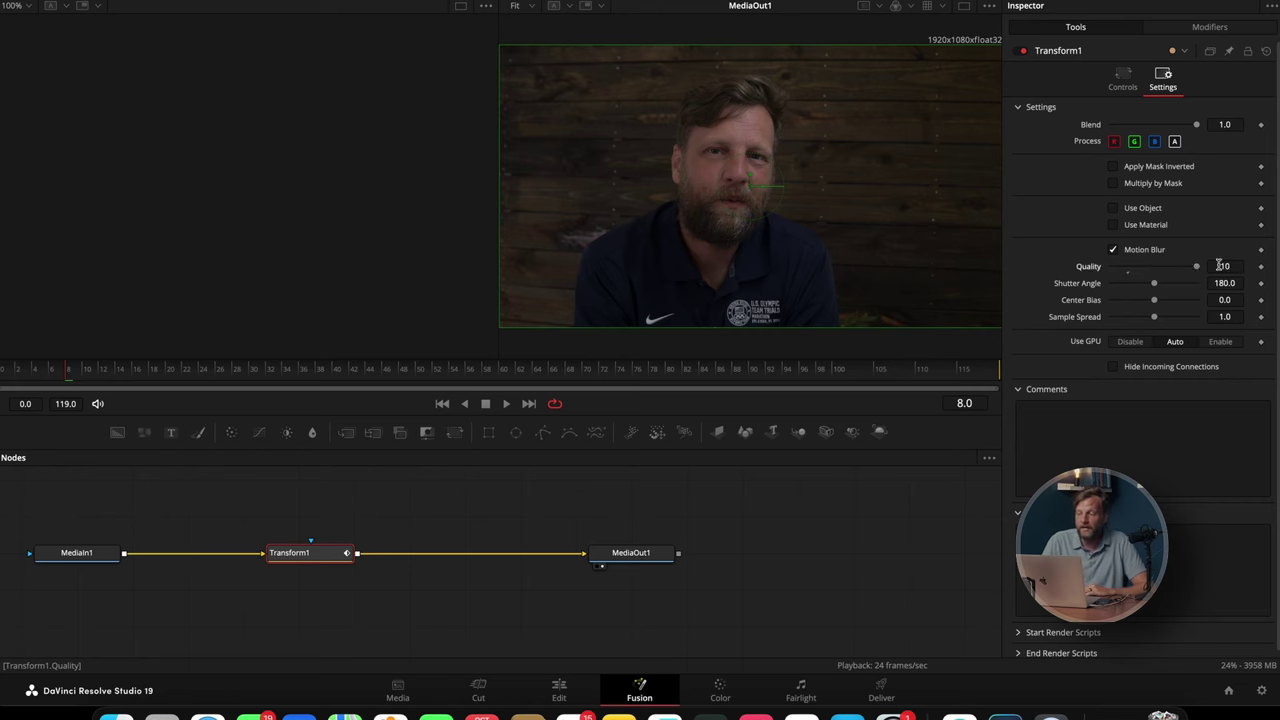
{"action": "left_click", "coordinate": [1236, 267]}
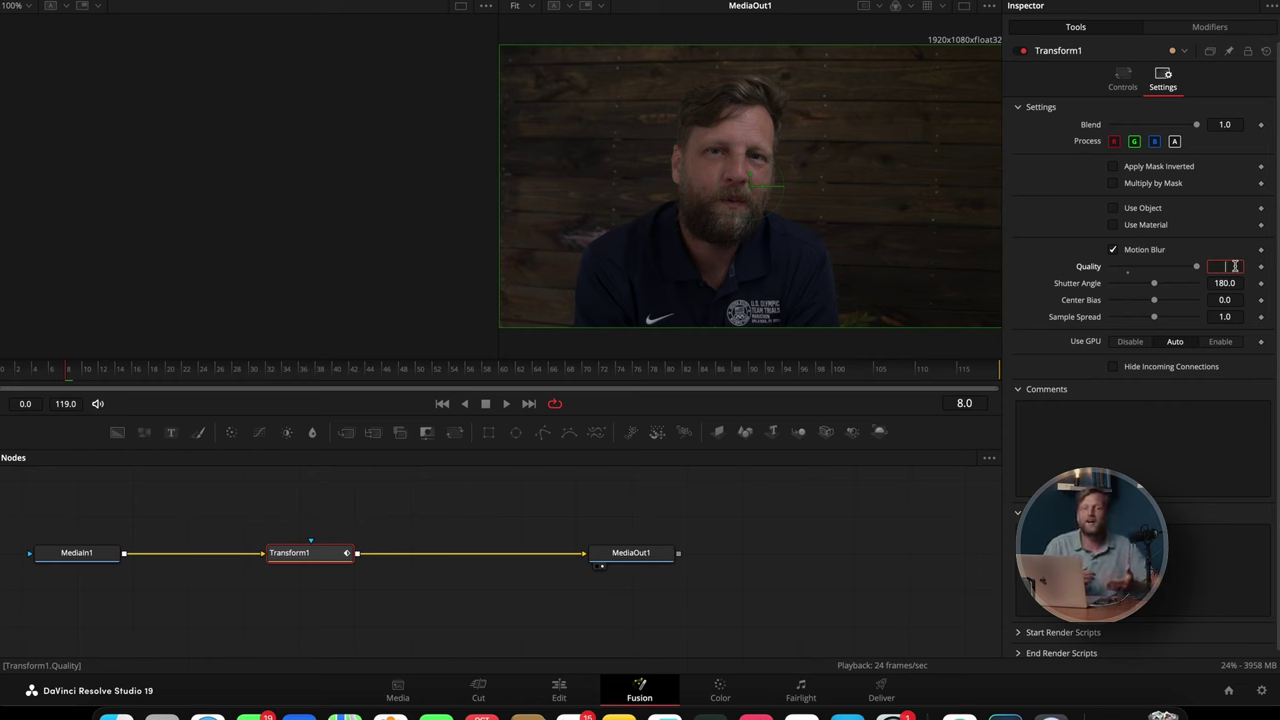
{"action": "mouse_move", "coordinate": [1193, 268]}
{"action": "left_mouse_down"}
{"action": "mouse_move", "coordinate": [1165, 268]}
{"action": "mouse_move", "coordinate": [1196, 268]}
{"action": "left_mouse_up"}
{"action": "left_click", "coordinate": [1227, 268]}
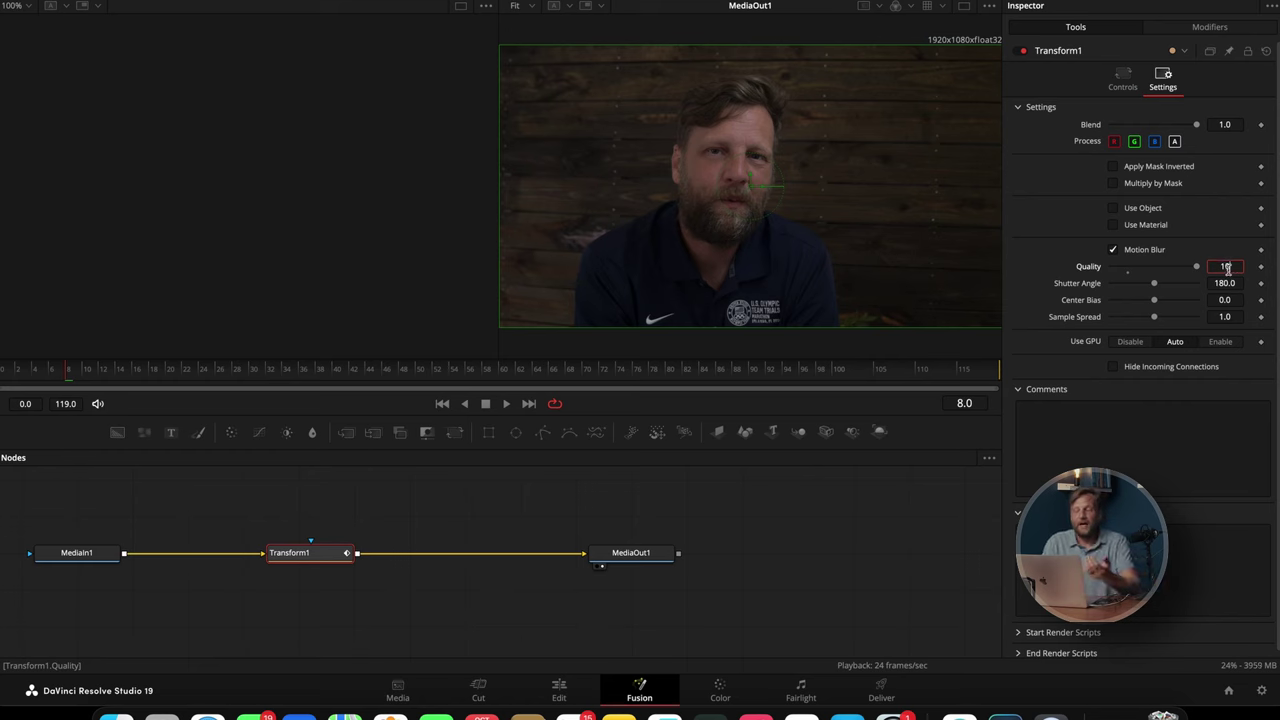
{"action": "double_click", "coordinate": [1238, 268]}
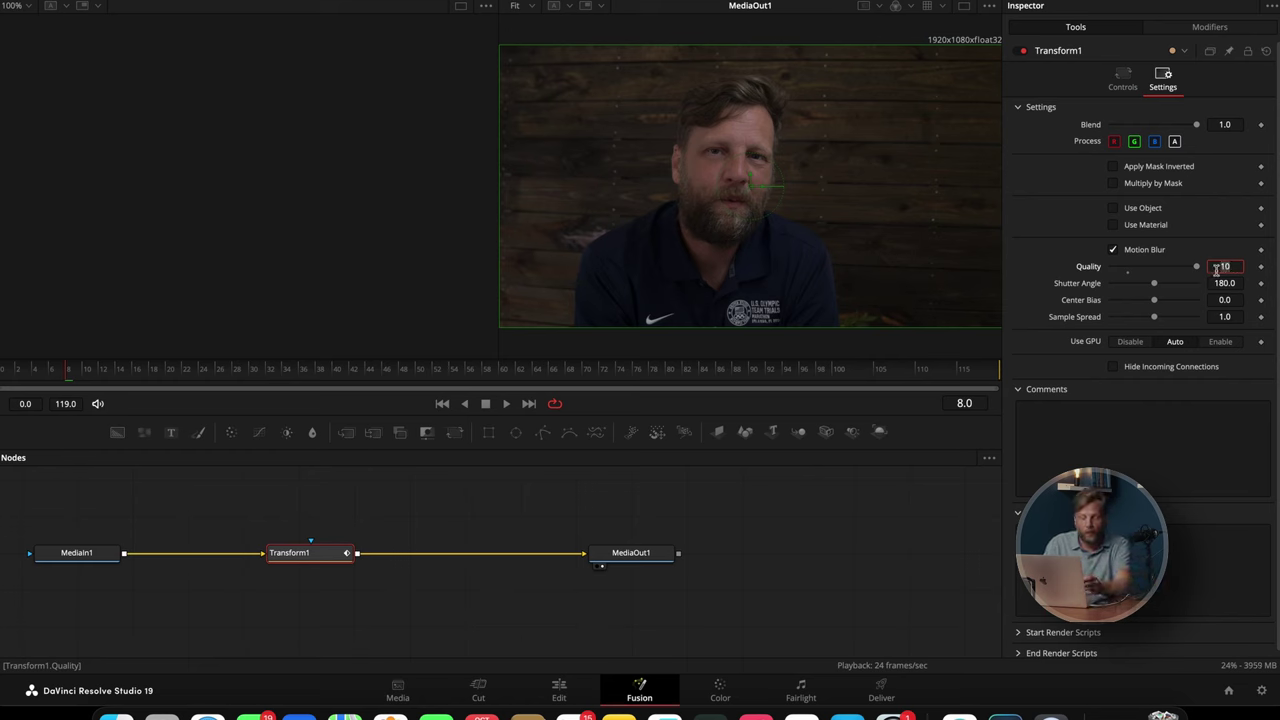
{"action": "key", "text": "Tab"}
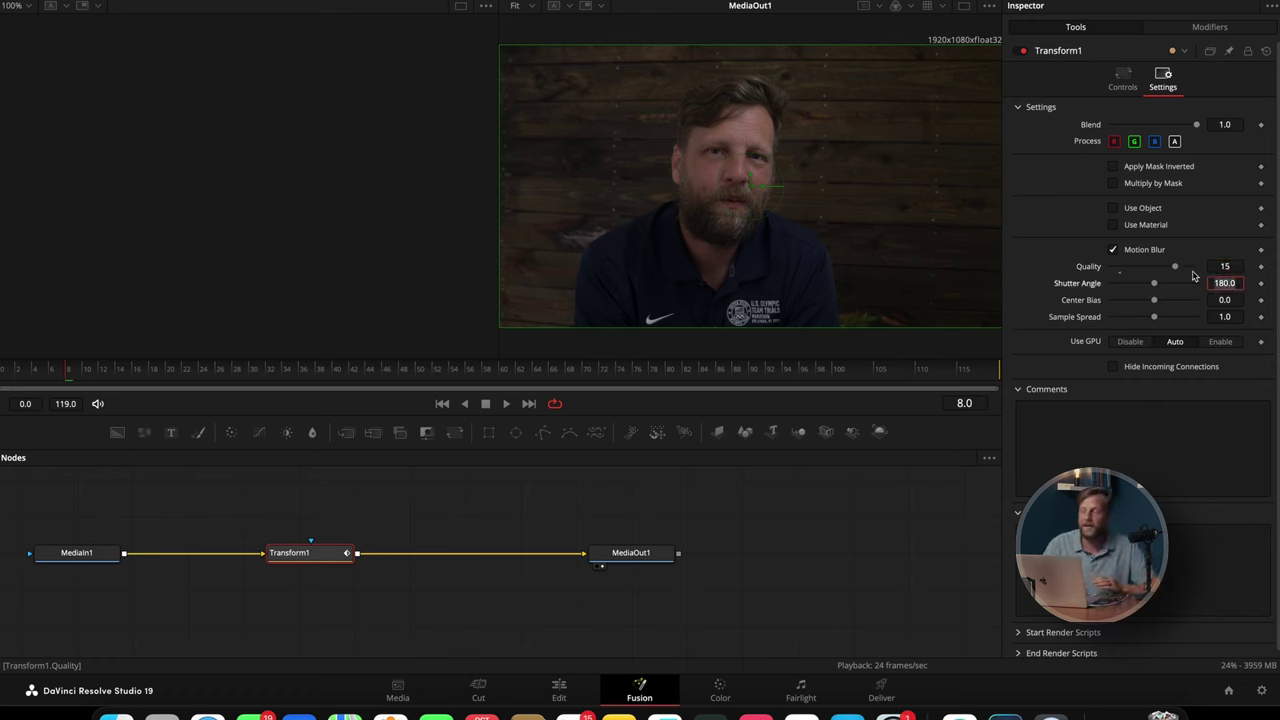
{"action": "left_click", "coordinate": [1230, 266]}
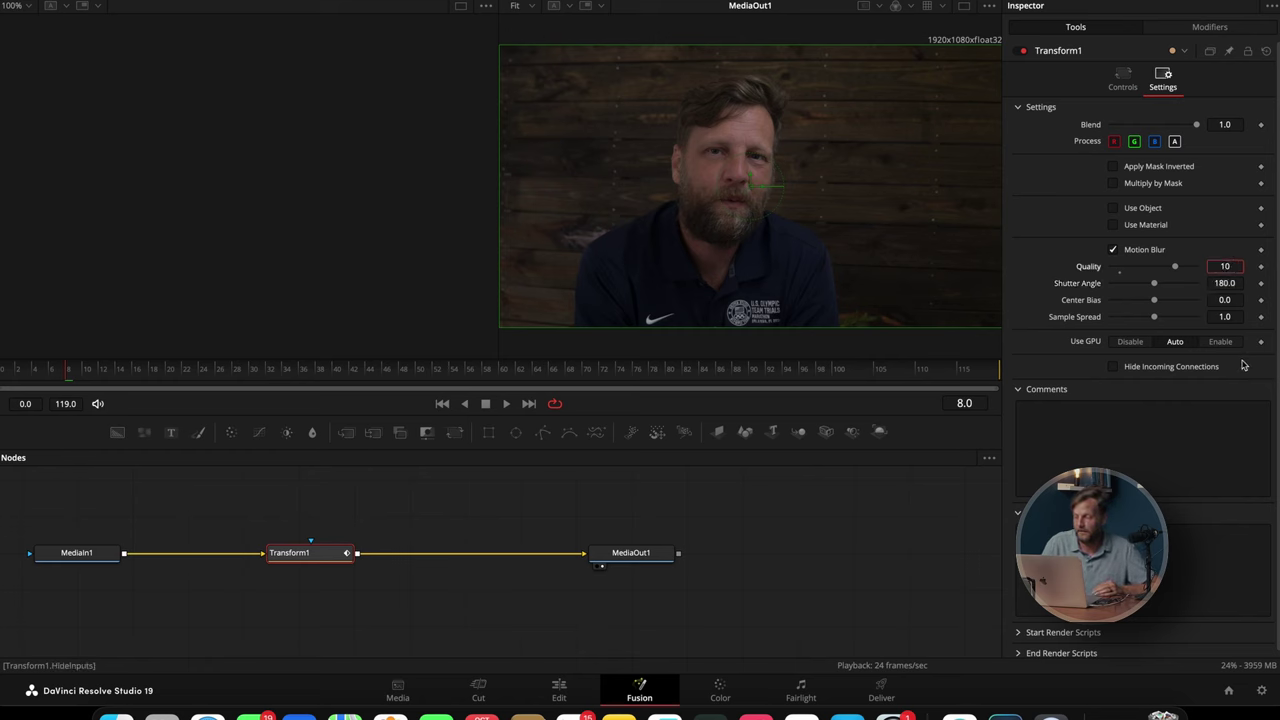
{"action": "key", "text": "Tab"}
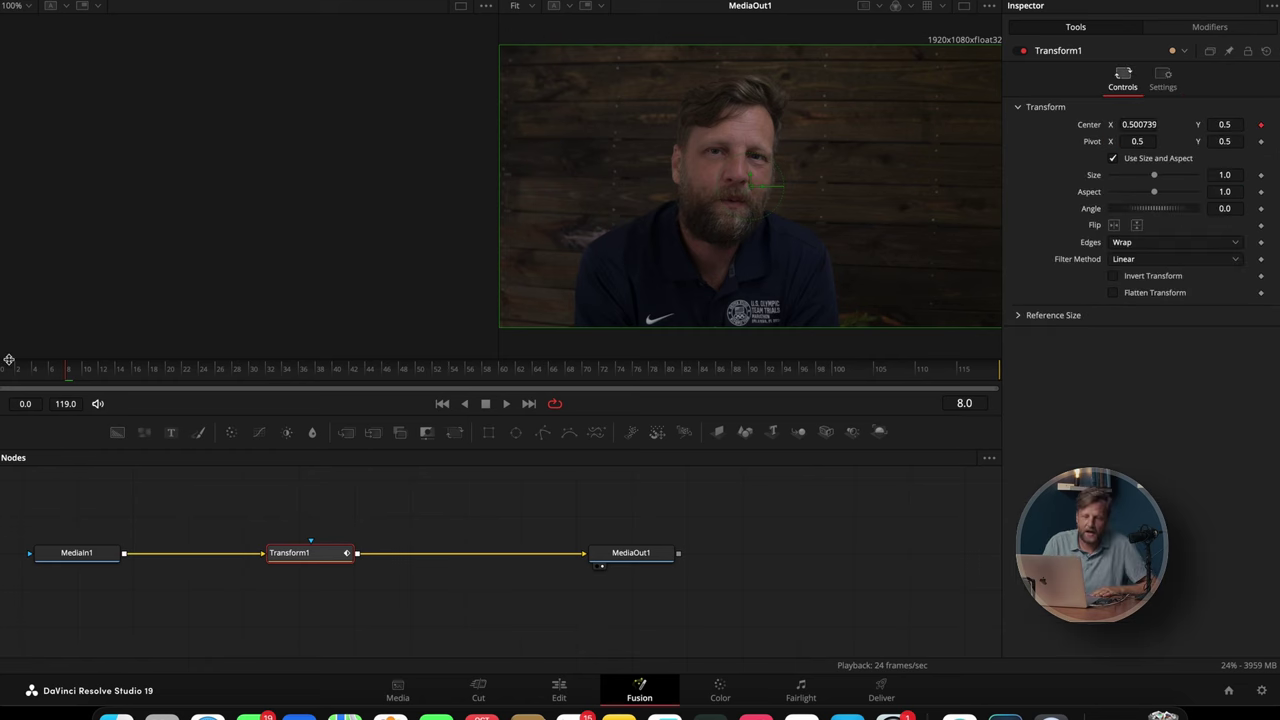
{"action": "left_click_drag", "start_coordinate": [9, 370], "coordinate": [295, 373]}
- Play back the whip and try raising the Anim Curves Scale to about 3.2
{"action": "key", "text": "space"}
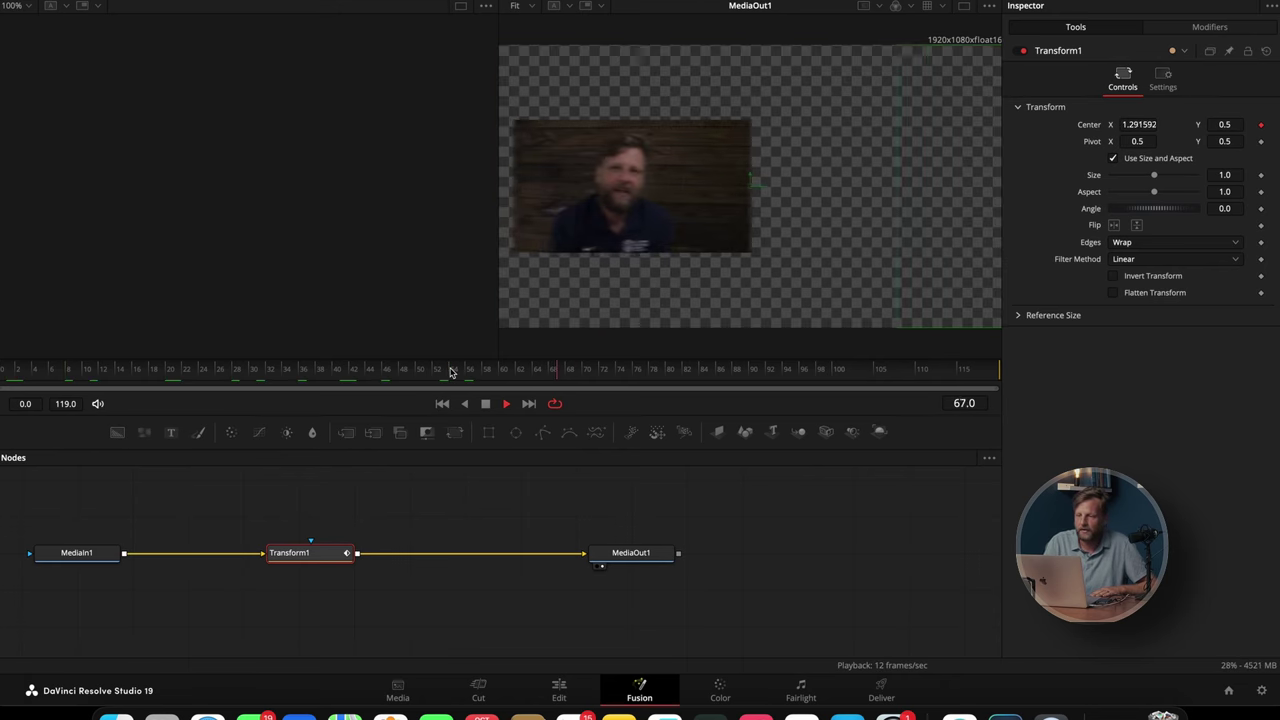
{"action": "left_click", "coordinate": [5, 370]}
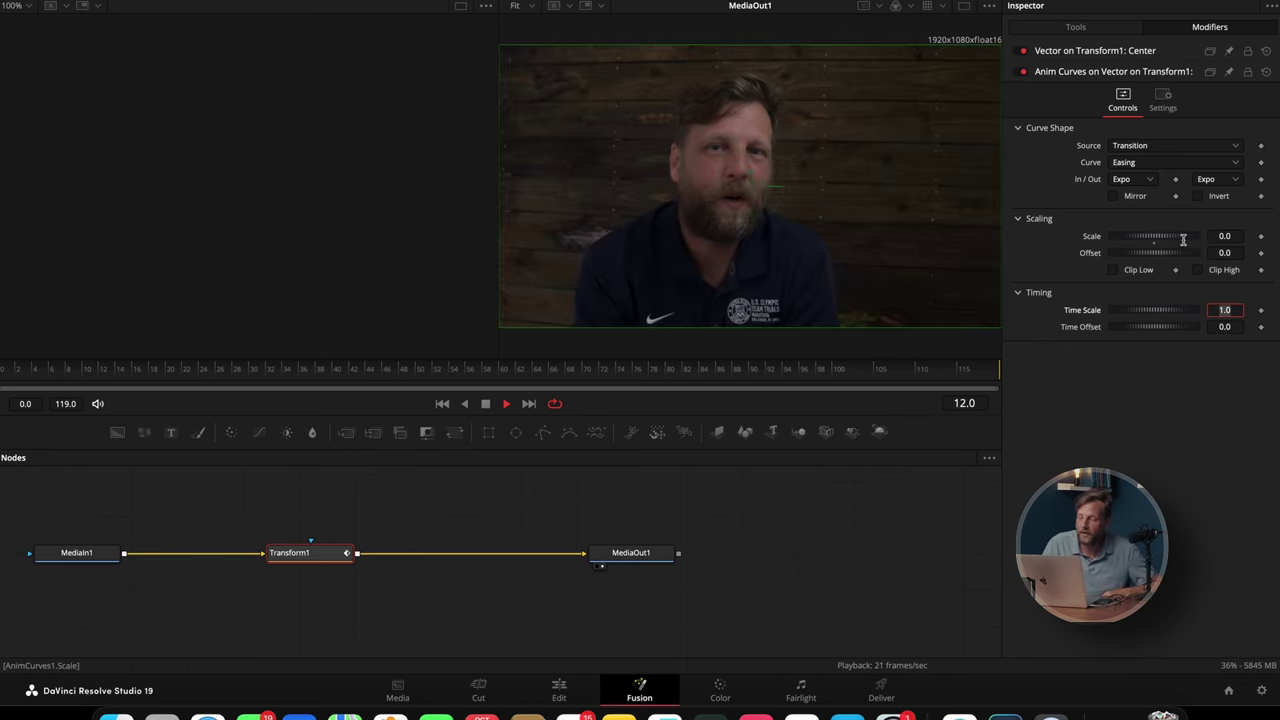
{"action": "left_click_drag", "start_coordinate": [1224, 236], "coordinate": [1250, 236]}
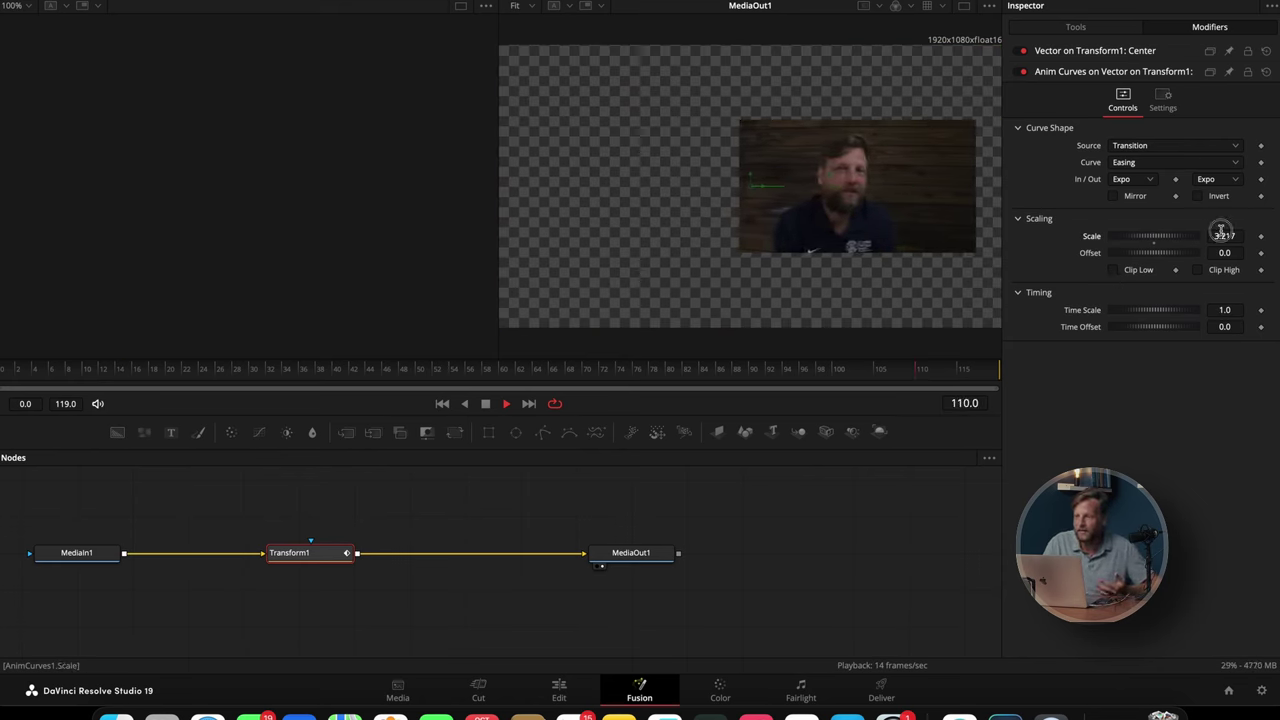
{"action": "left_click_drag", "start_coordinate": [1238, 236], "coordinate": [1236, 236]}
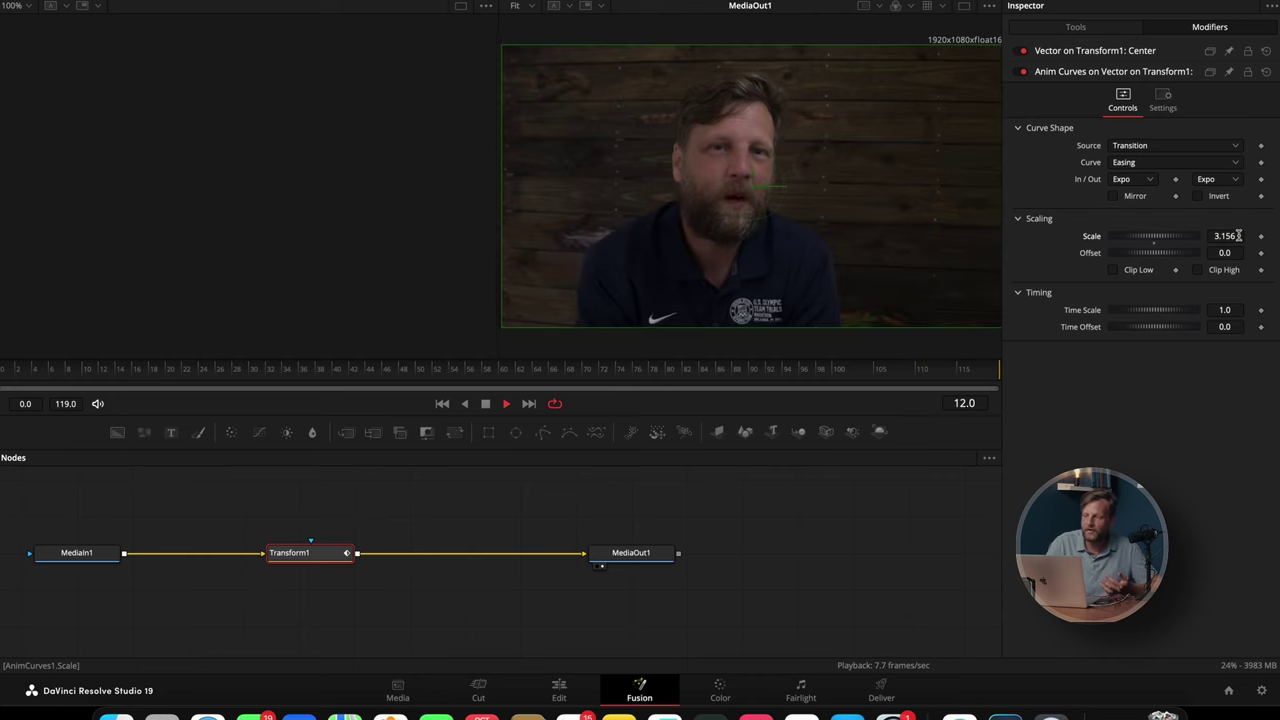
- Set the Anim Curves Scale to 0 and return to the Edit page
{"action": "type", "text": "0"}
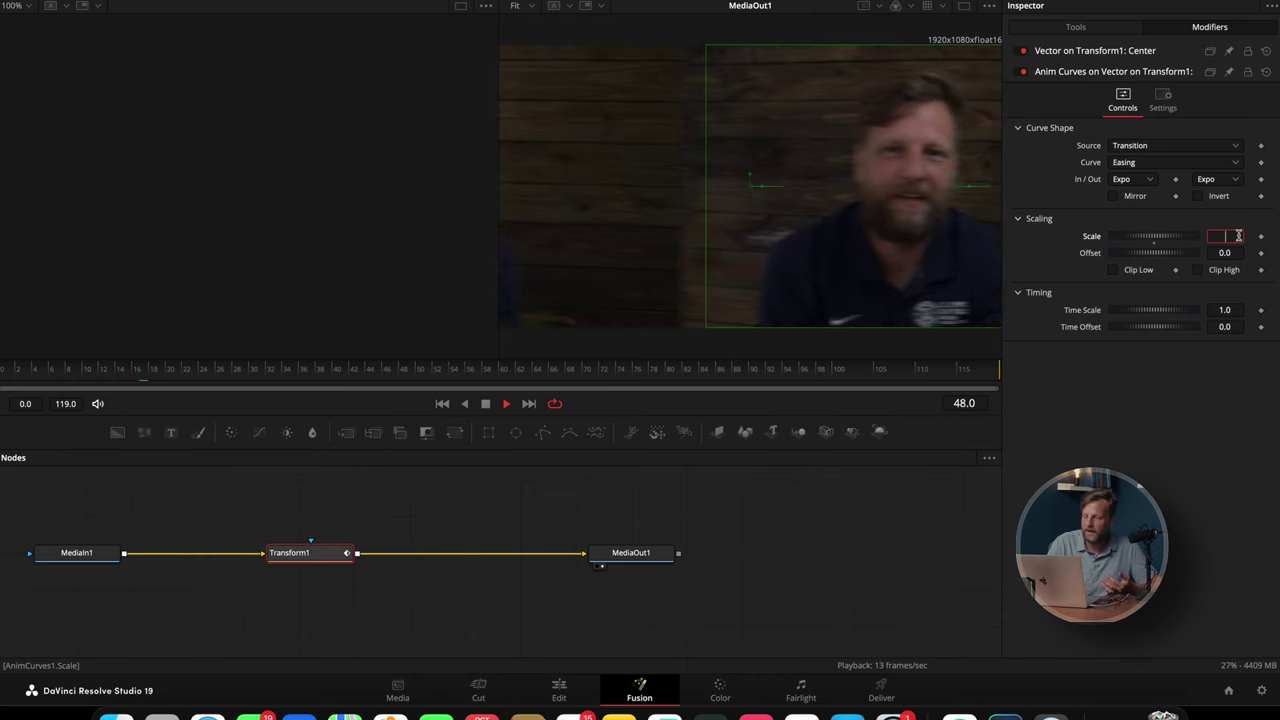
{"action": "key", "text": "Tab"}
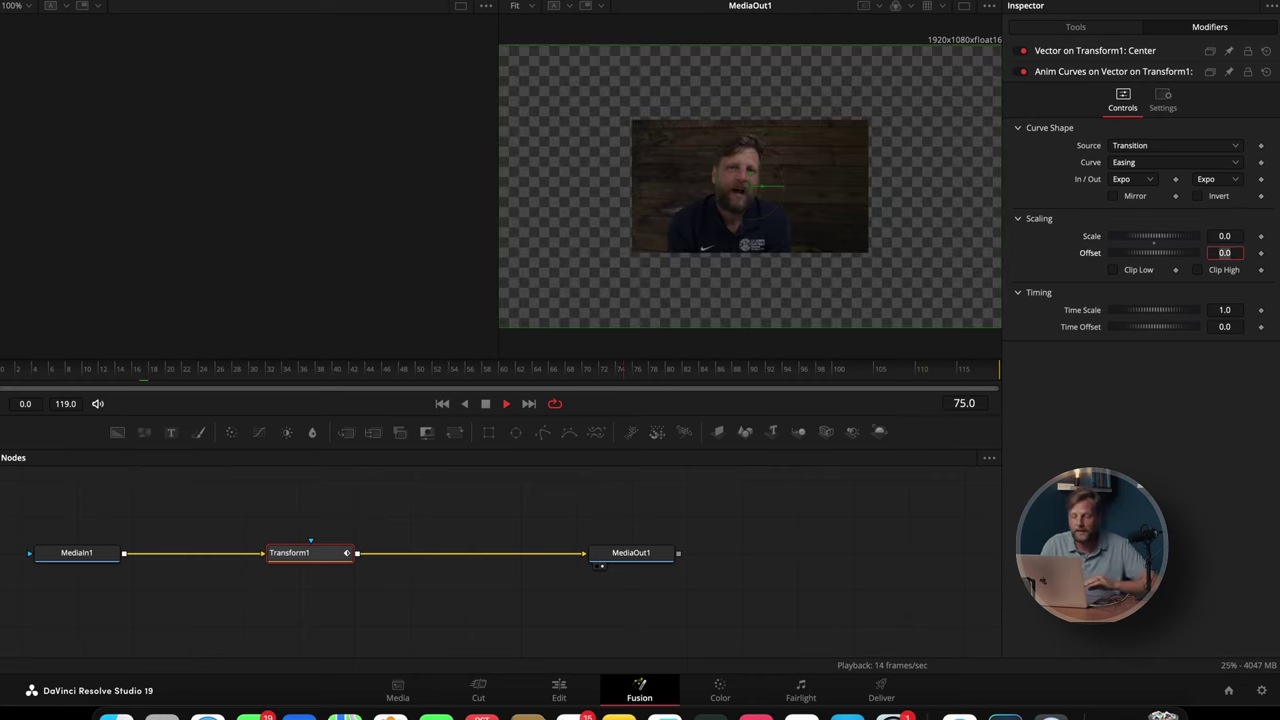
{"action": "left_click", "coordinate": [561, 690]}
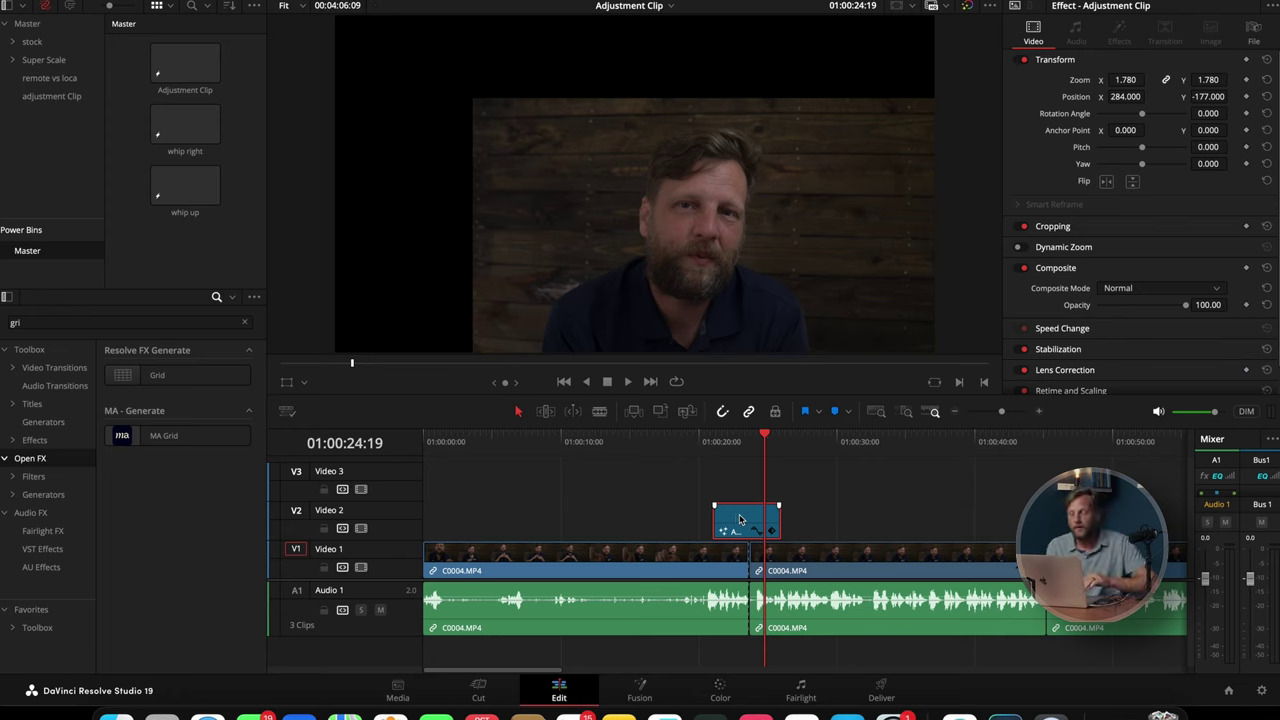
- Rename the Video 2 adjustment clip to 'whip right' in the Inspector's File tab
{"action": "left_click_drag", "start_coordinate": [740, 519], "coordinate": [706, 511]}
{"action": "left_click", "coordinate": [1253, 33]}
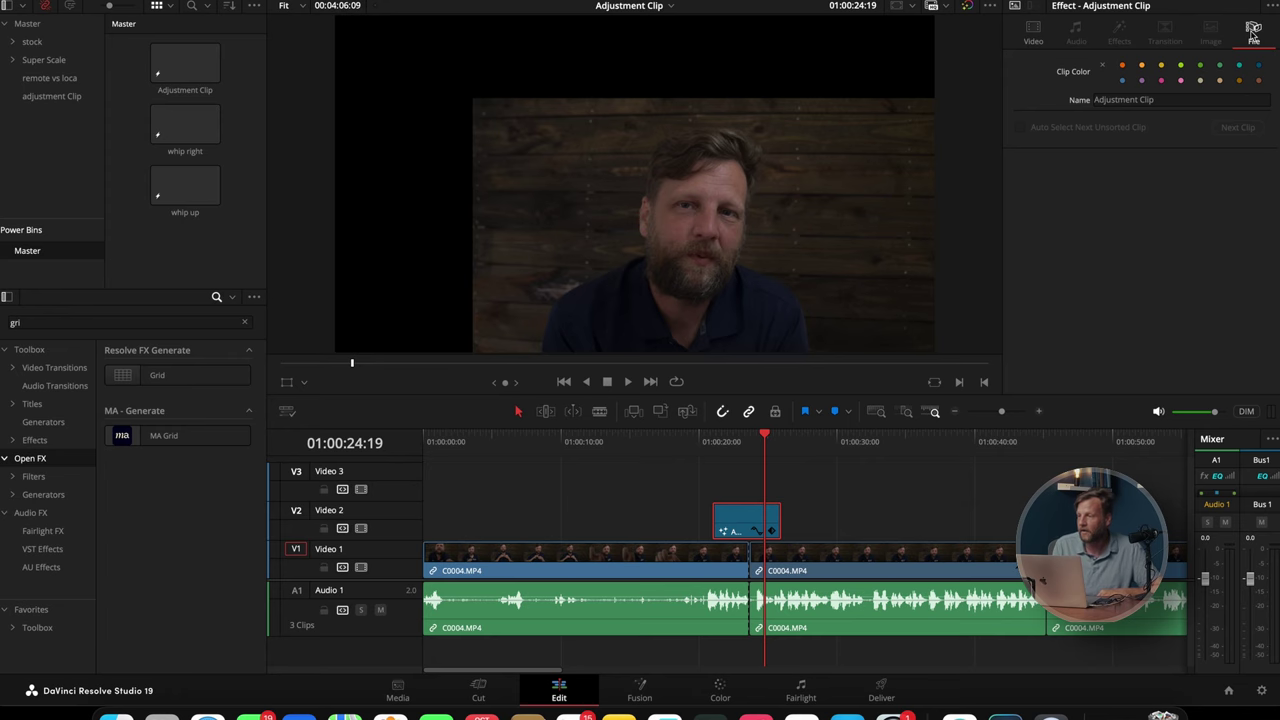
{"action": "left_click", "coordinate": [1177, 99]}
{"action": "type", "text": "whip right"}
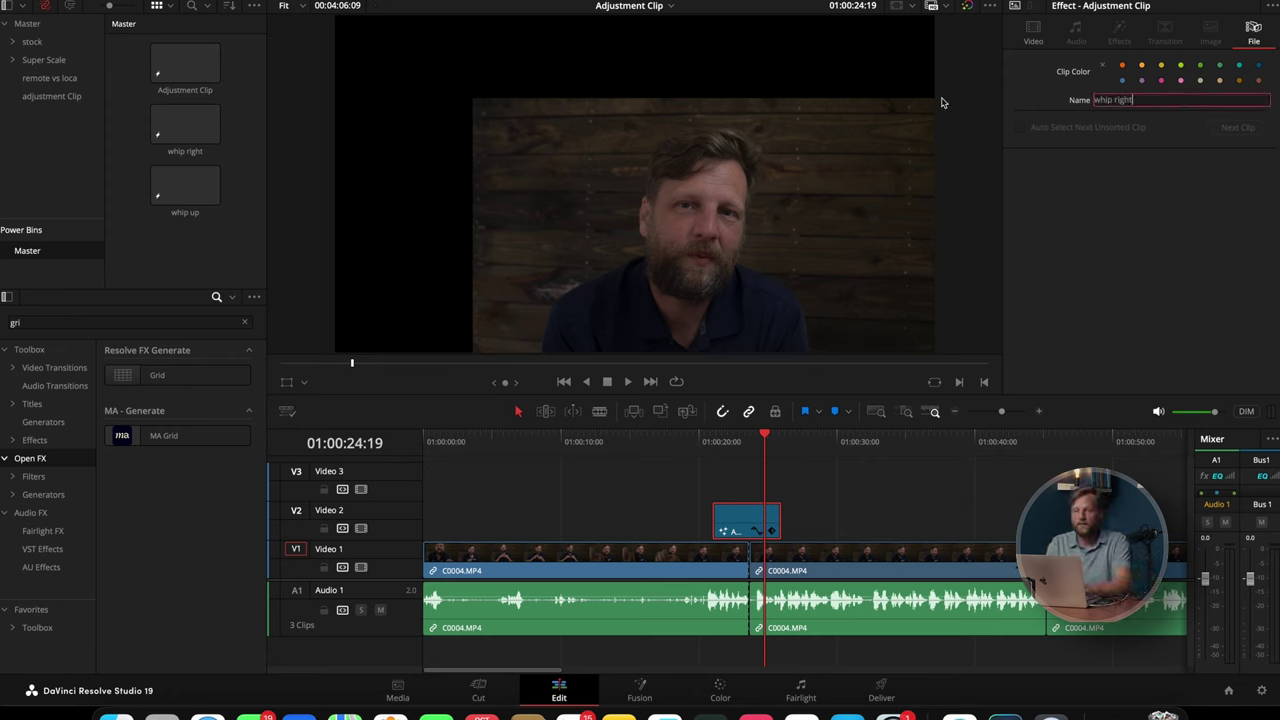
{"action": "key", "text": "Return"}
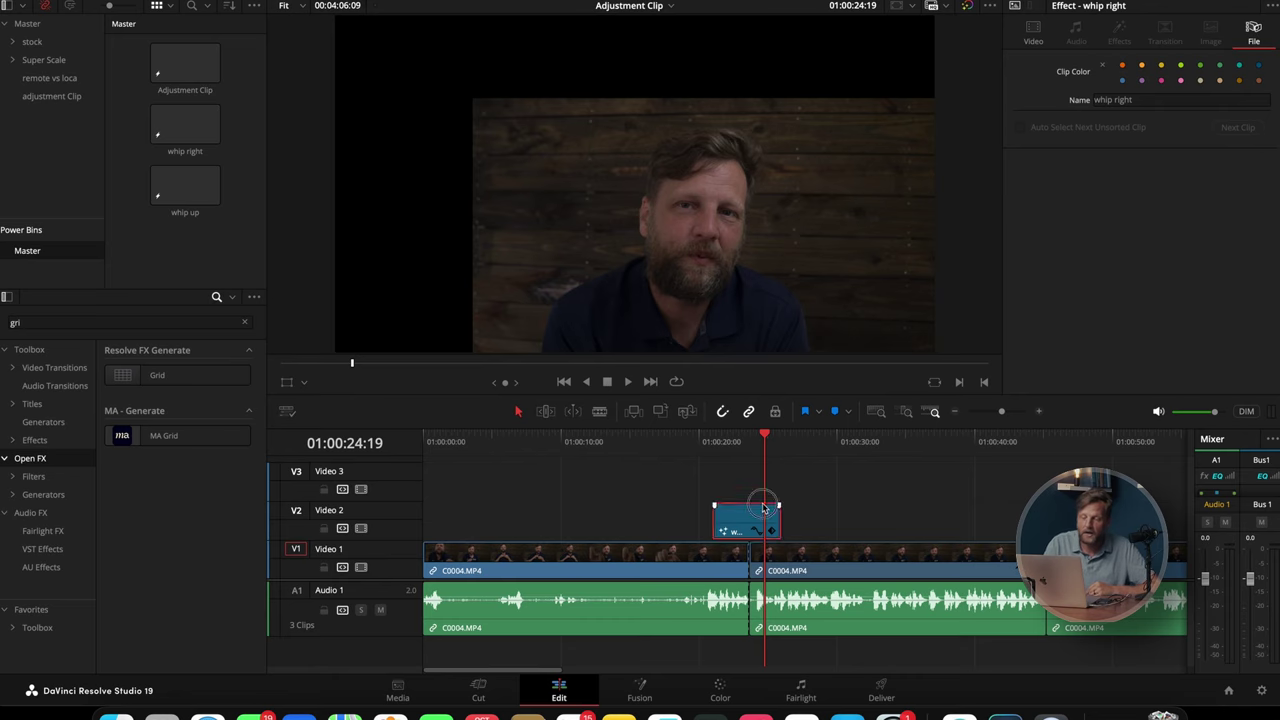
- Save 'whip right' to the Master Power Bin, then replace the timeline clip with the saved copy on Video 2
{"action": "mouse_move", "coordinate": [760, 520]}
{"action": "left_mouse_down"}
{"action": "mouse_move", "coordinate": [400, 222]}
{"action": "mouse_move", "coordinate": [170, 260]}
{"action": "mouse_move", "coordinate": [740, 465]}
{"action": "mouse_move", "coordinate": [740, 535]}
{"action": "left_mouse_up"}
{"action": "key", "text": "BackSpace"}
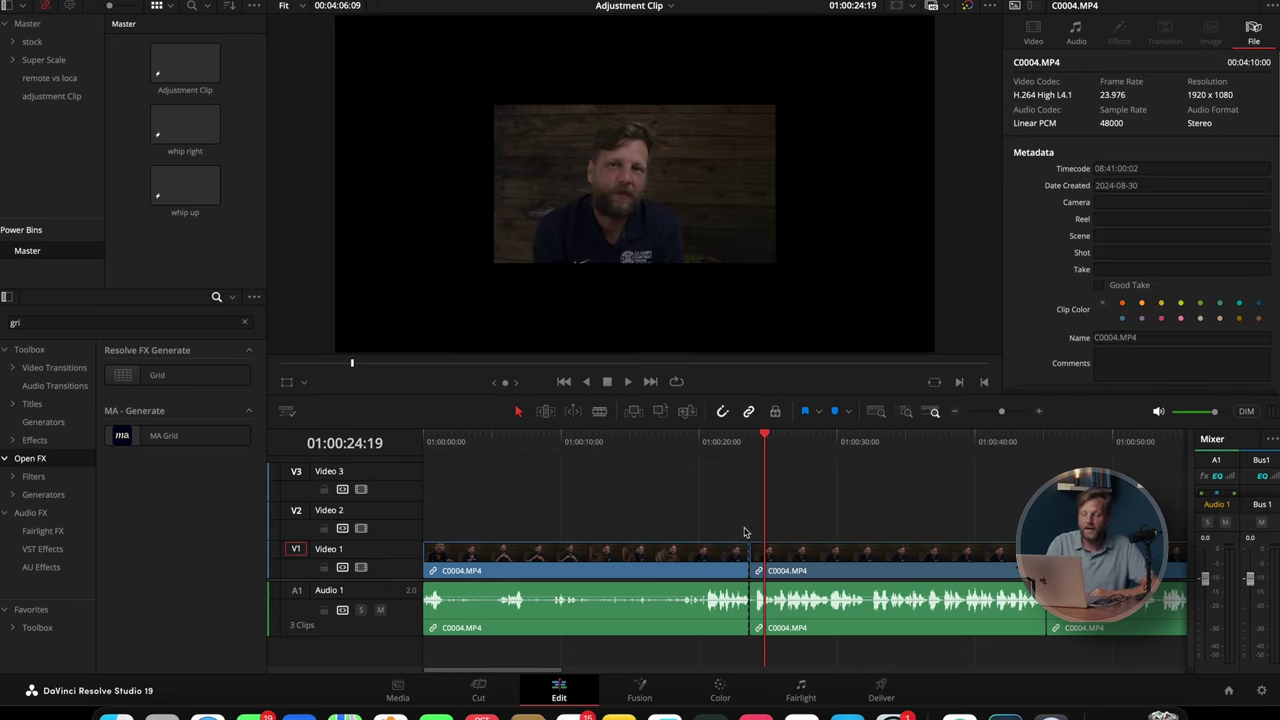
{"action": "left_click_drag", "start_coordinate": [185, 125], "coordinate": [740, 520]}
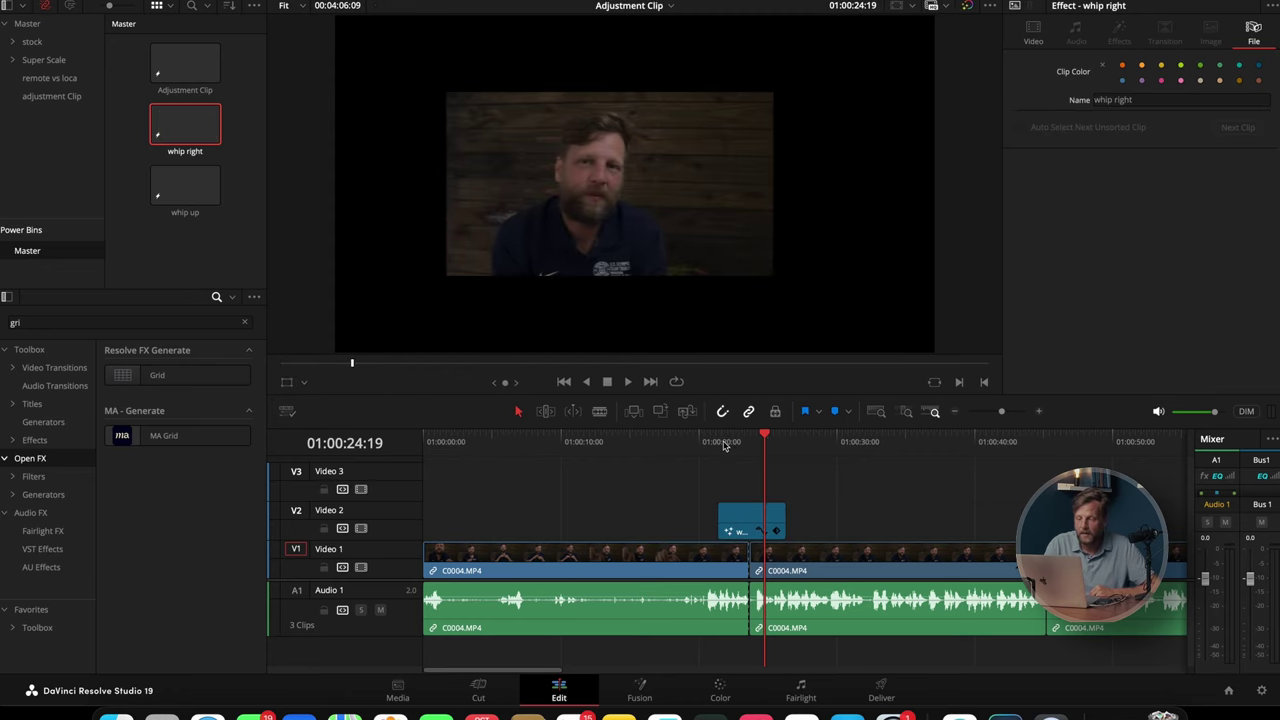
- Play the whip right transition from just before the cut, then stop
{"action": "left_click", "coordinate": [720, 442]}
{"action": "key", "text": "space"}
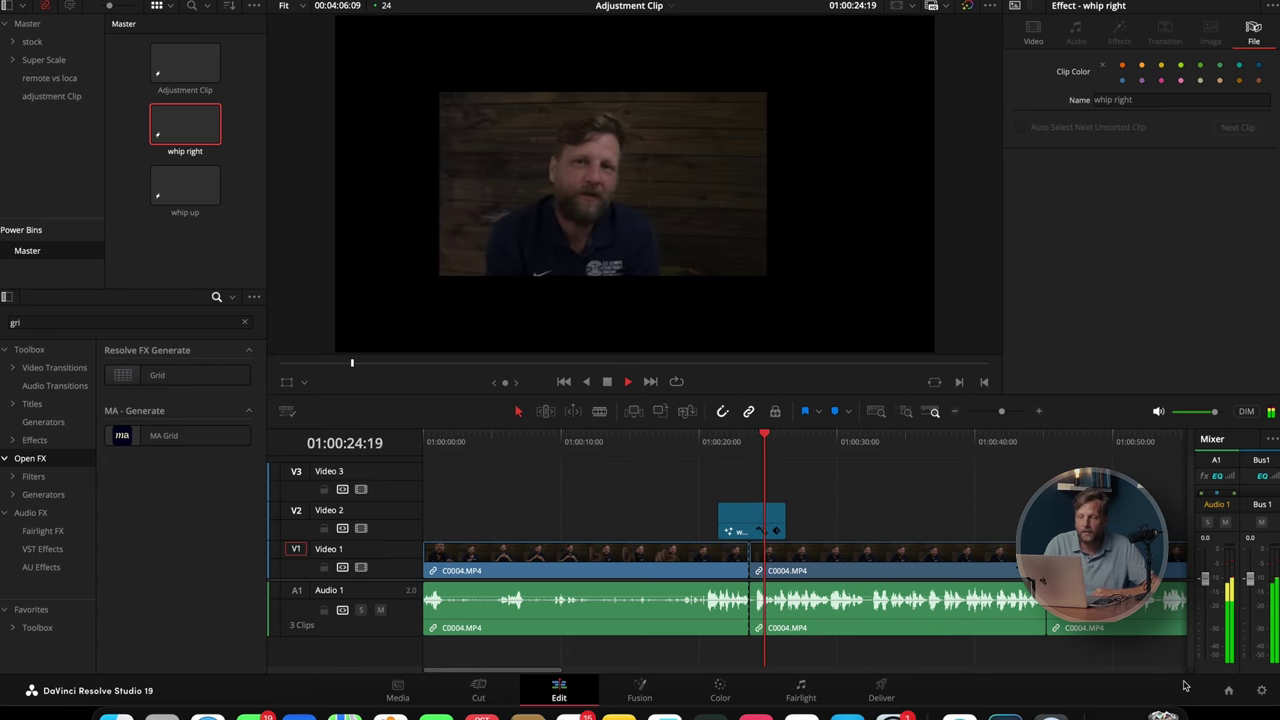
{"action": "key", "text": "space"}
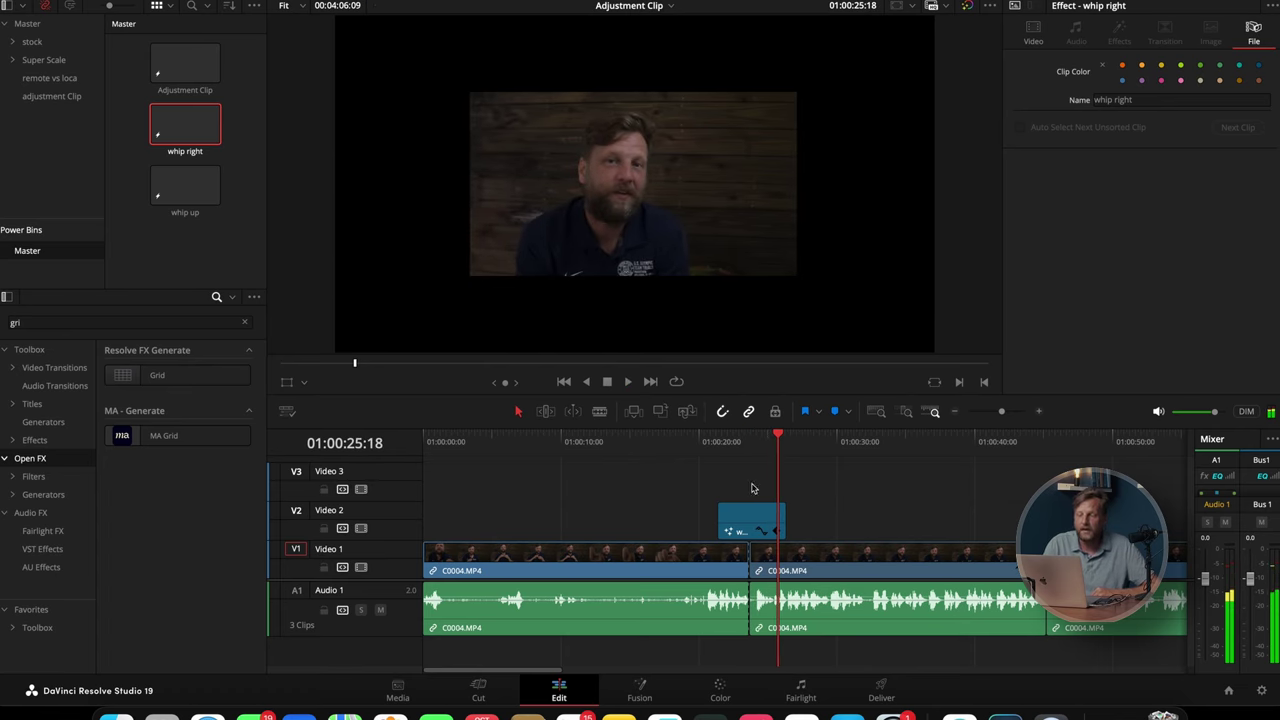
- Open the Video 2 whip clip's Fusion composition with the playhead mid-whip
{"action": "left_click", "coordinate": [748, 524]}
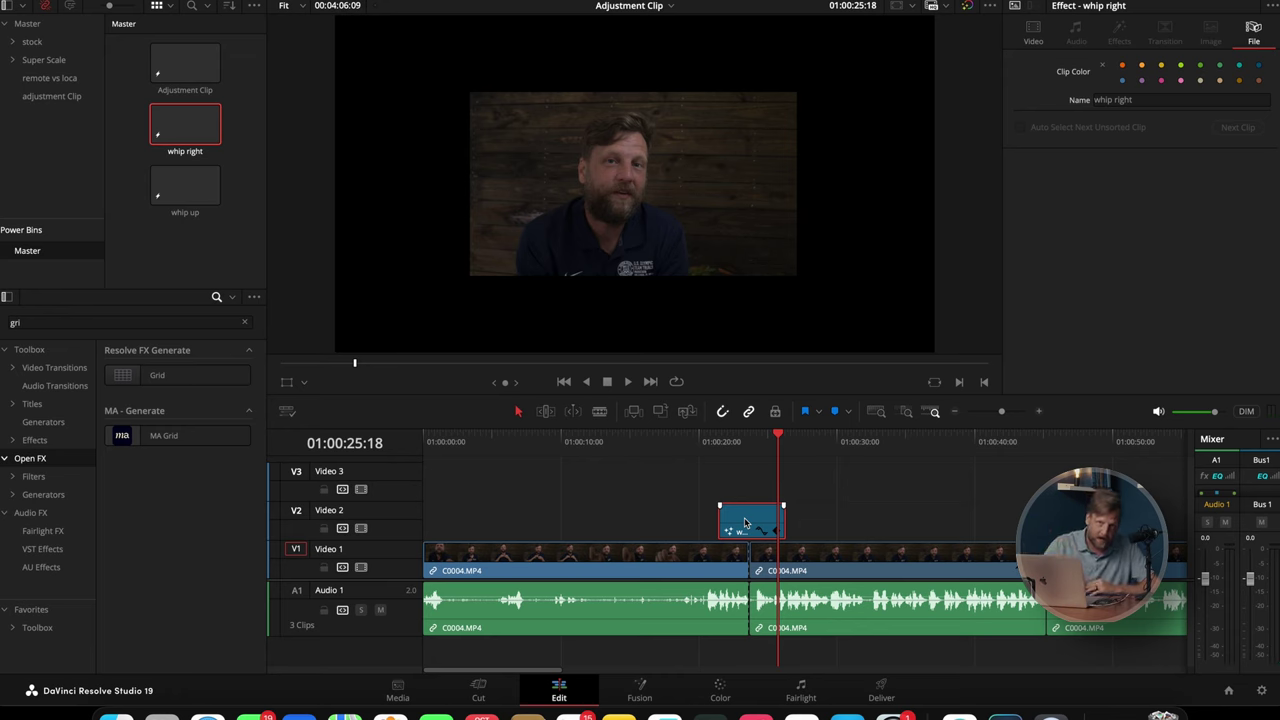
{"action": "left_click", "coordinate": [749, 437]}
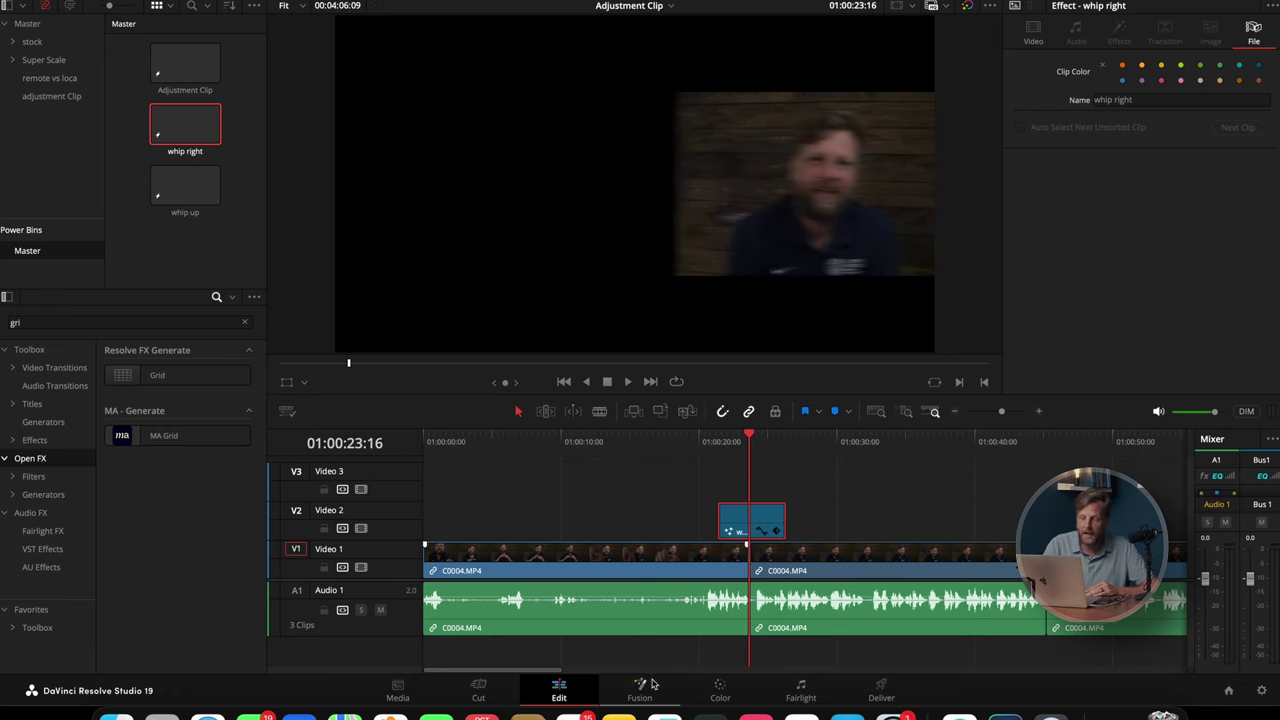
{"action": "key", "text": "shift+5"}
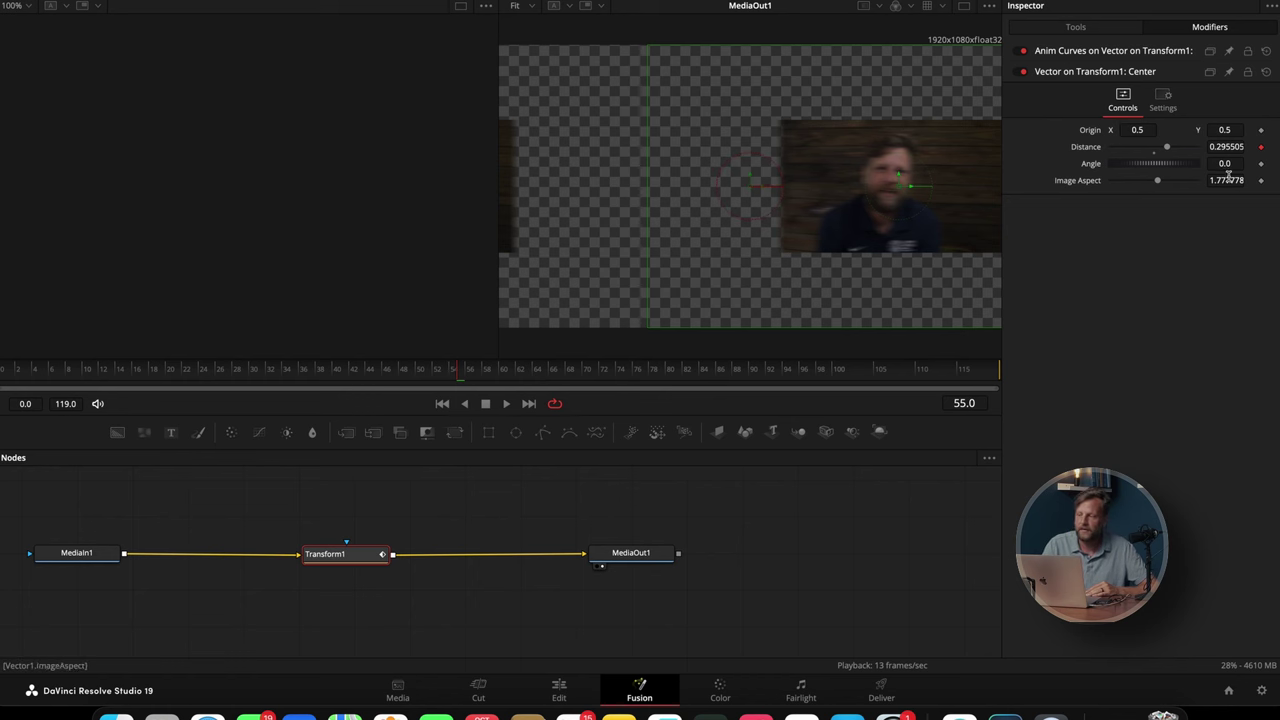
- In the Transform1 Vector modifier, set Image Aspect to 1.0 and Angle to 270
{"action": "left_click", "coordinate": [1215, 180]}
{"action": "key", "text": "Up"}
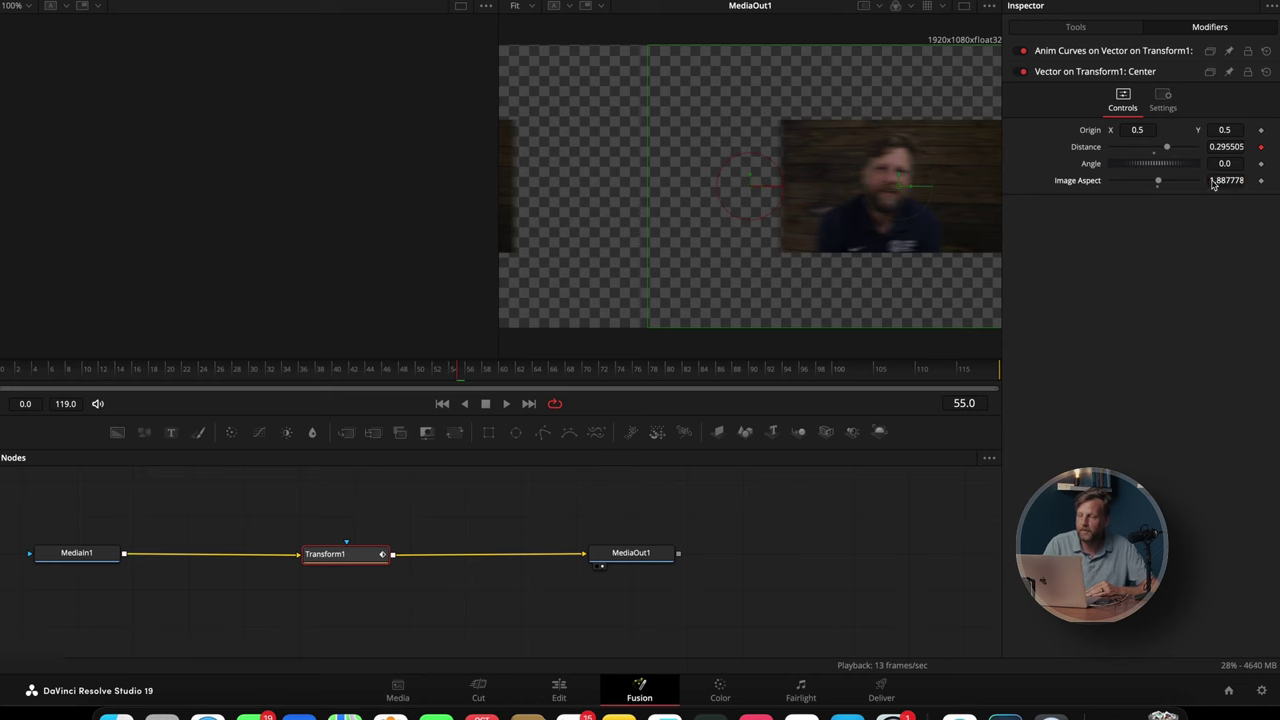
{"action": "type", "text": "1"}
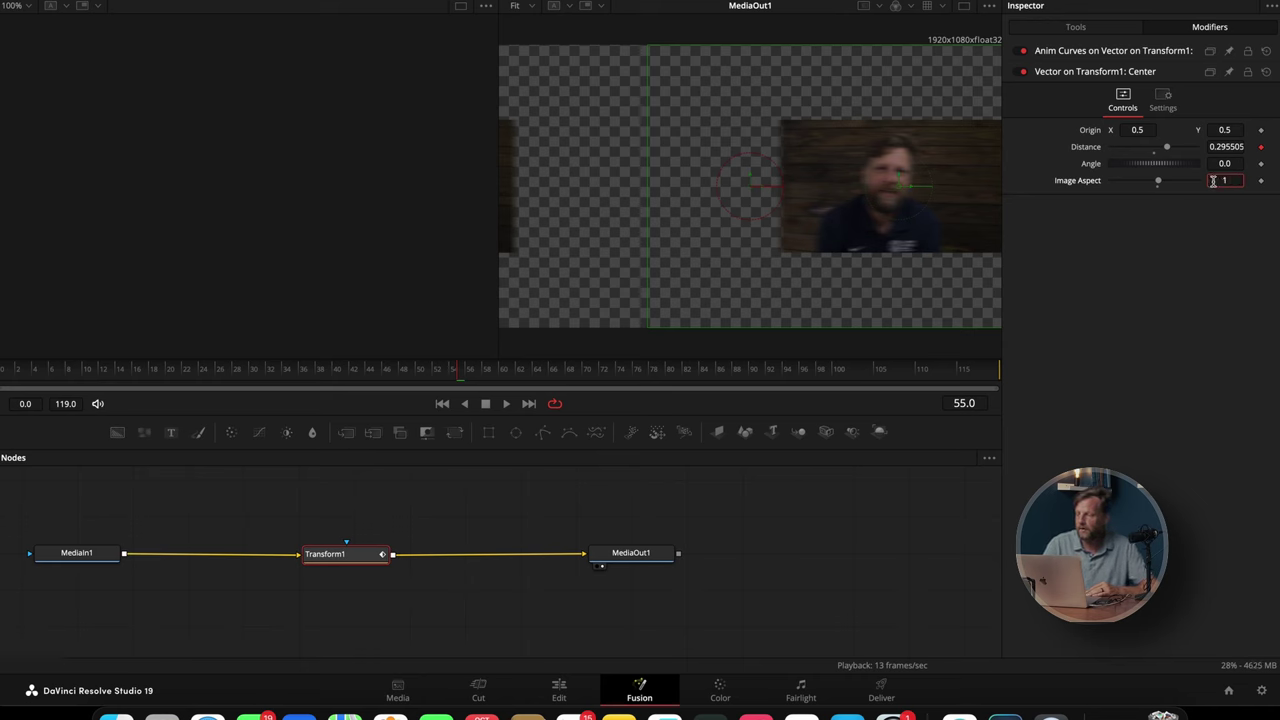
{"action": "key", "text": "Return"}
{"action": "left_click", "coordinate": [1224, 164]}
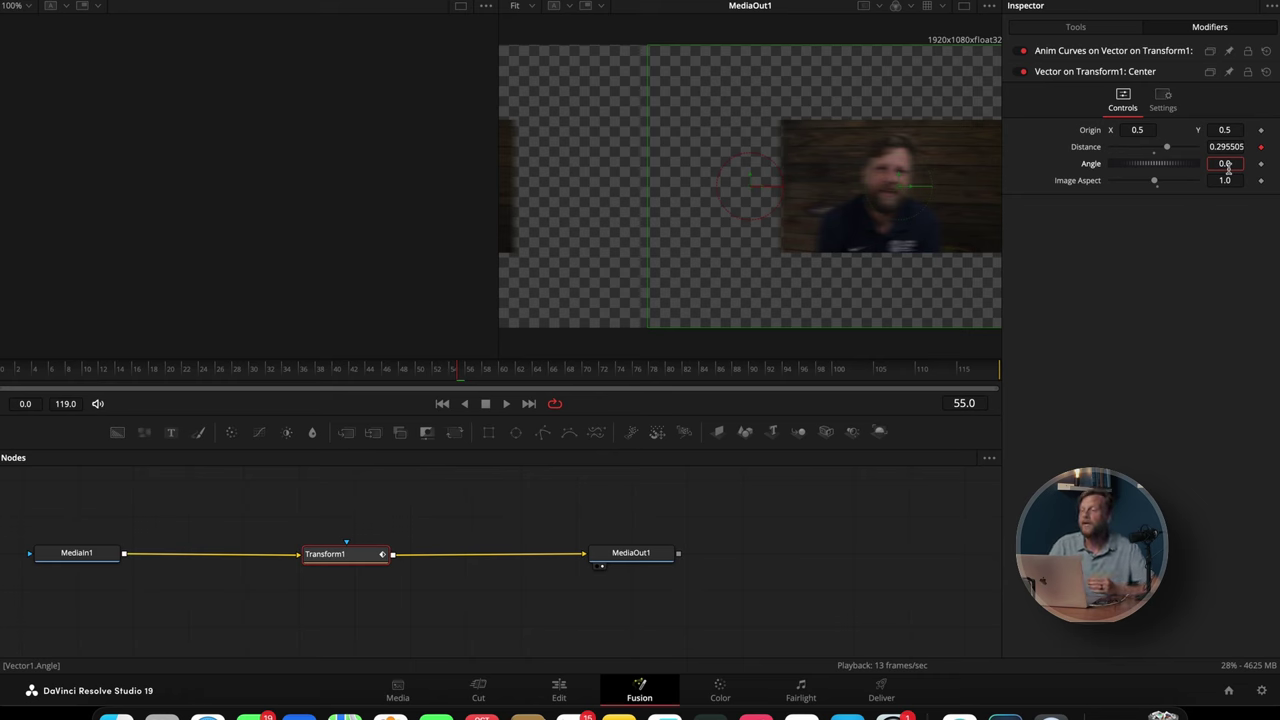
{"action": "left_click", "coordinate": [1217, 164]}
{"action": "type", "text": "-"}
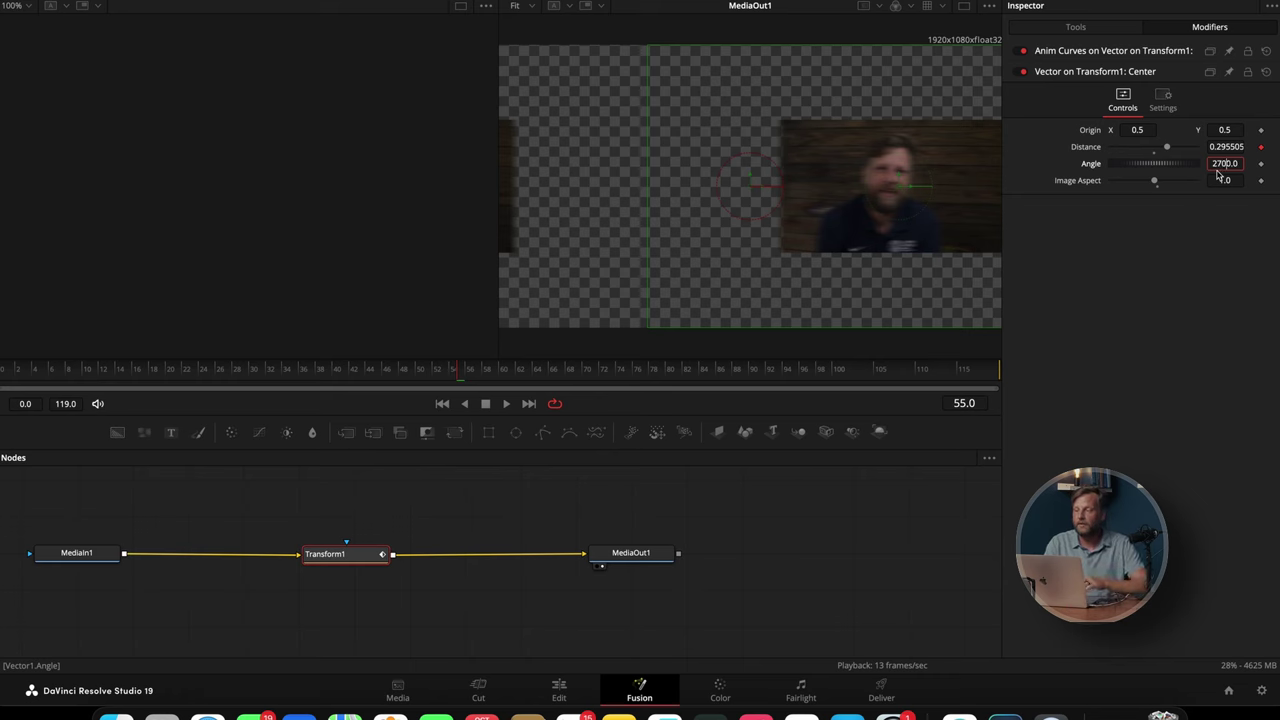
{"action": "key", "text": "Tab"}
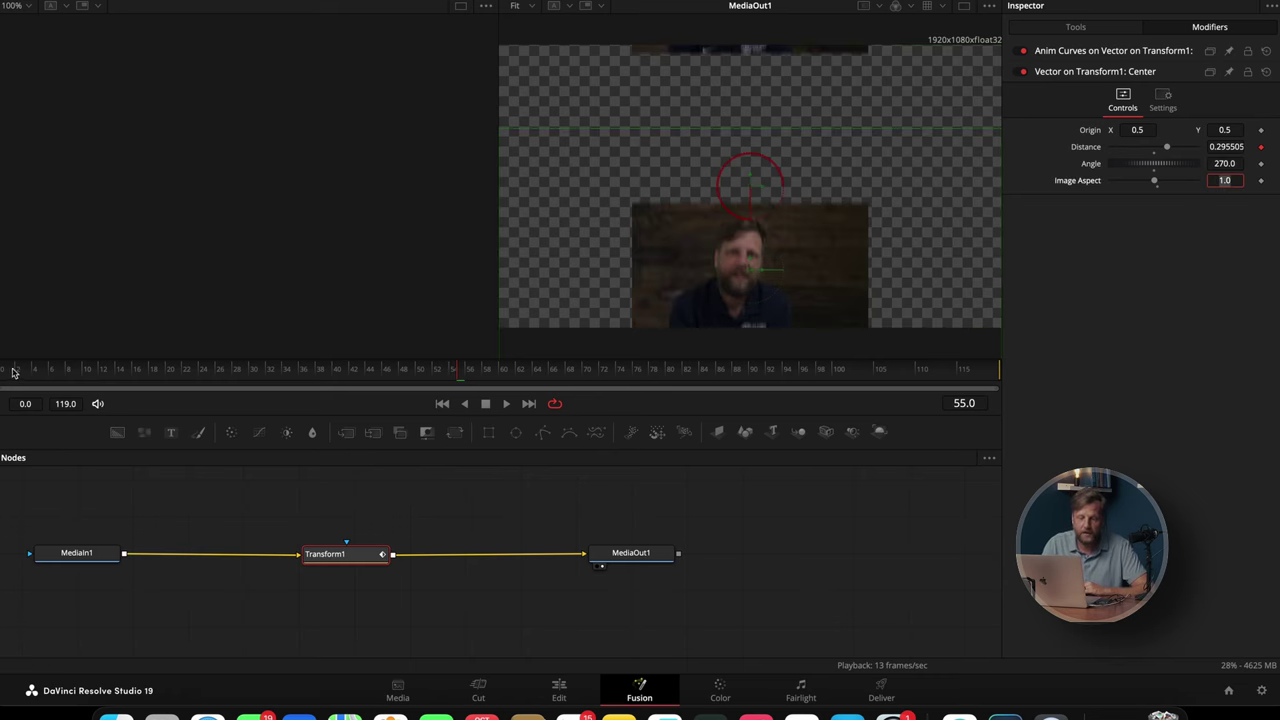